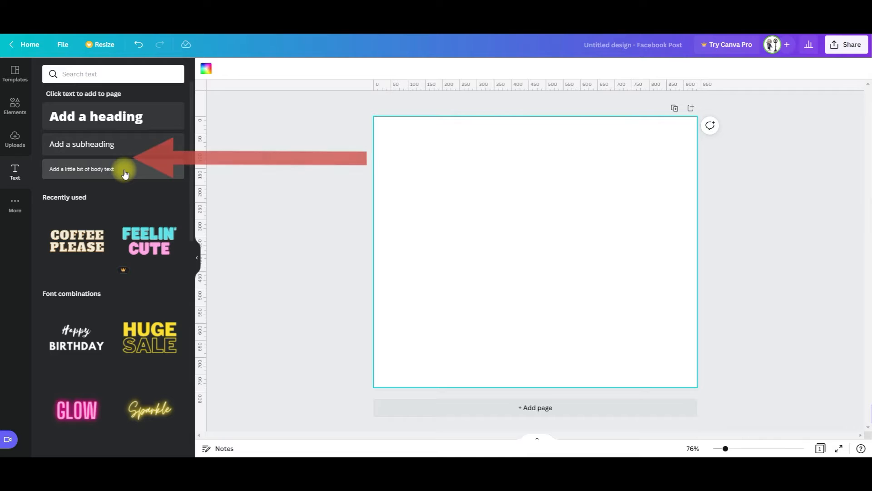
Add a heading text box to the blank page reading "Good Afternoon"
left_click(119, 117)
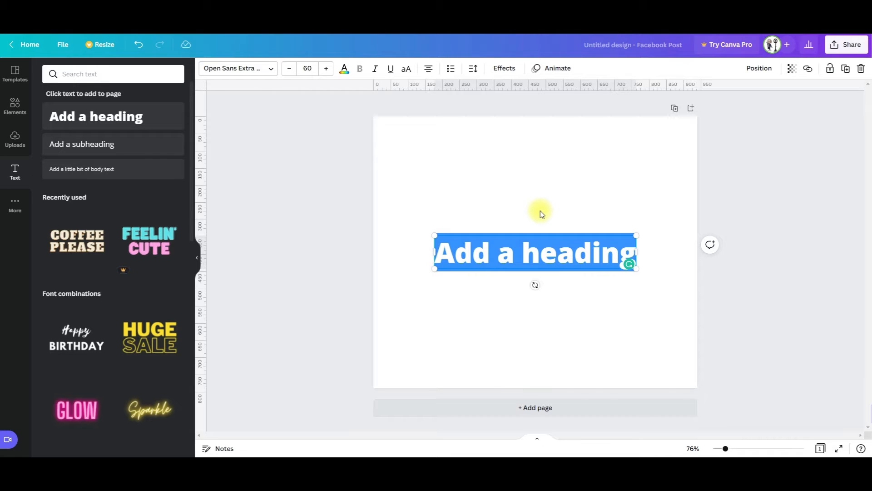
type("Good Af")
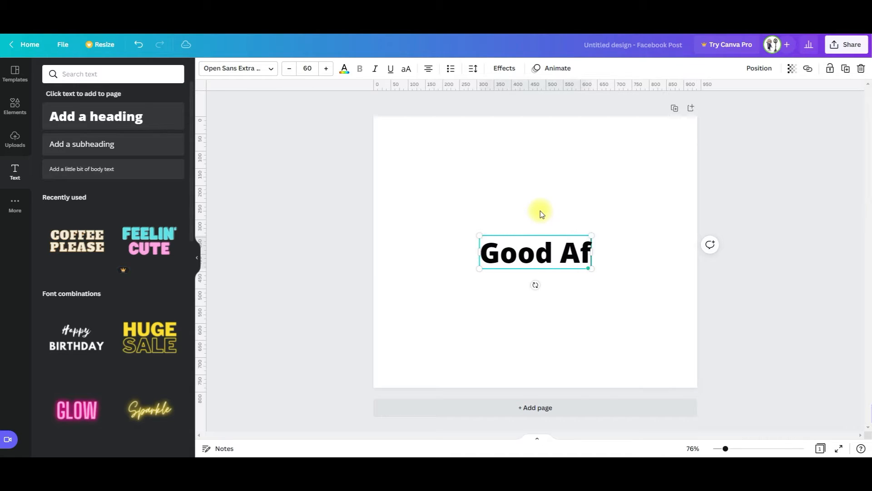
type("ternoon")
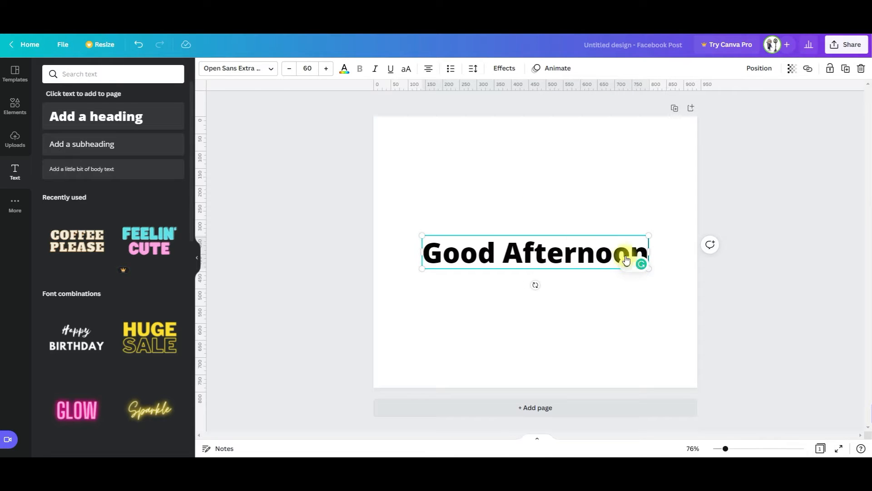
Try the Nickainley, Horizon and Cardo fonts on the "Good Afternoon" heading
left_click(268, 69)
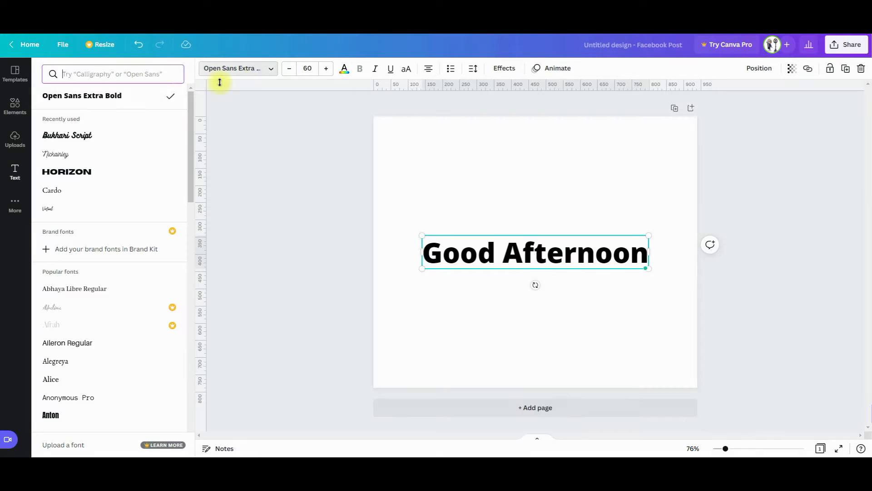
left_click(119, 155)
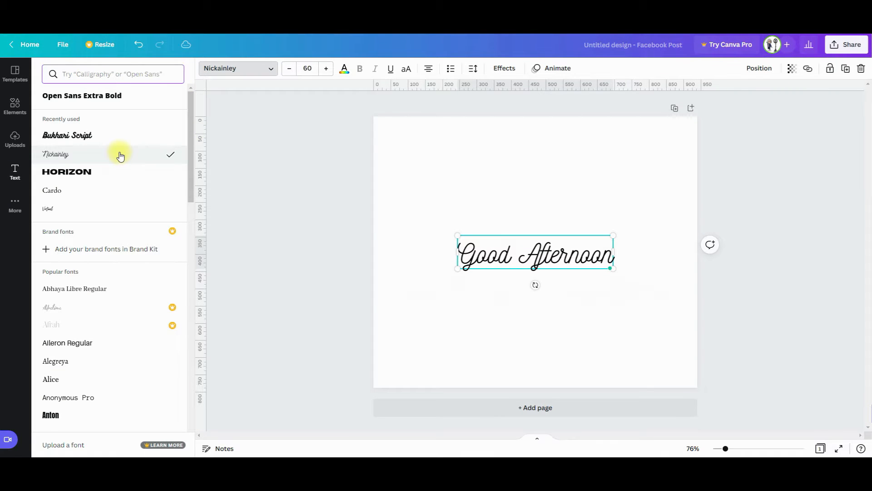
left_click(109, 170)
left_click(101, 191)
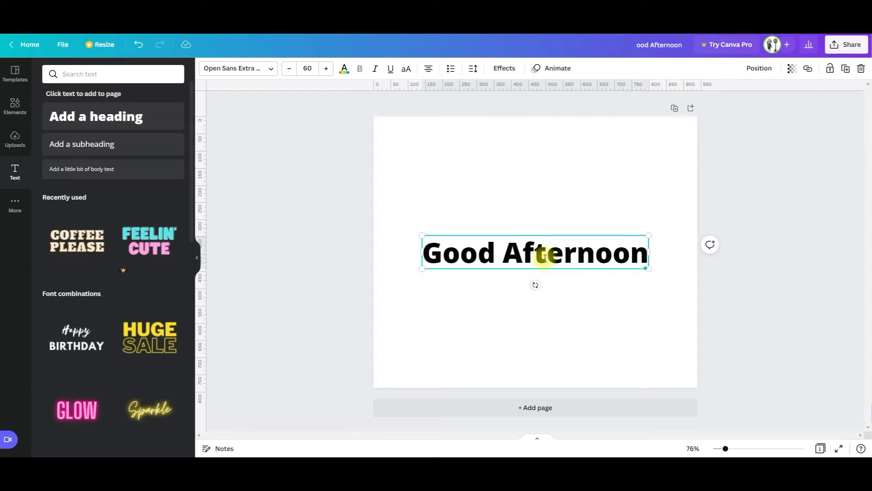
Replace the whole heading text with "Good Morning"
double_click(545, 254)
left_click(545, 254)
left_click_drag(444, 254, 685, 264)
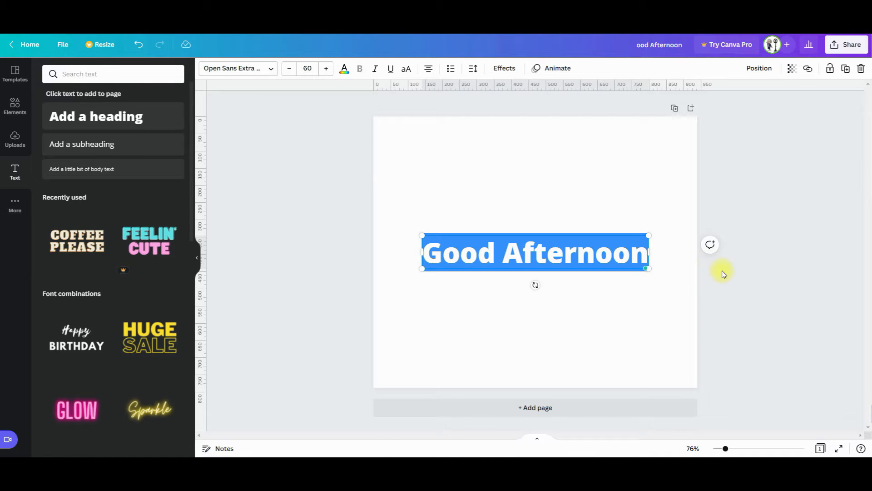
type("Good morning")
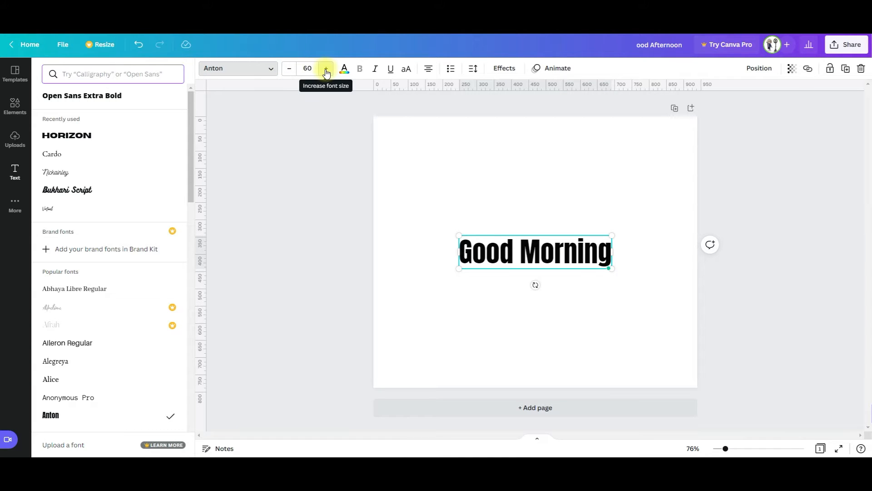
Set the font size of the "Good Morning" heading to 96
left_click(308, 68)
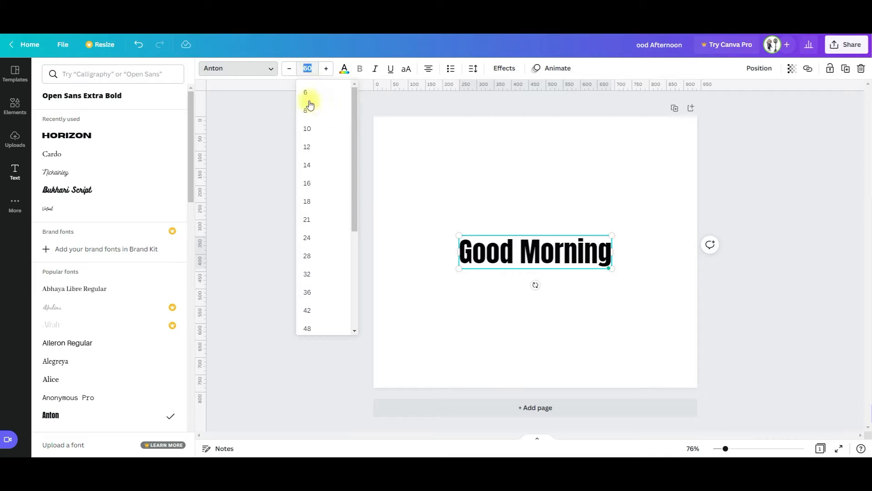
scroll(307, 212, "down", 4)
left_click(312, 264)
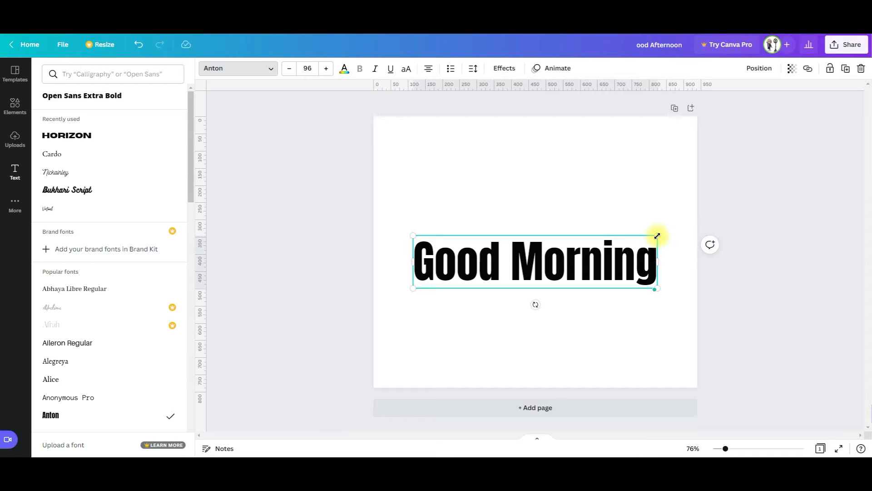
Scale the heading up to a font size of about 105 and move it to the upper part of the page
left_click_drag(654, 238, 681, 227)
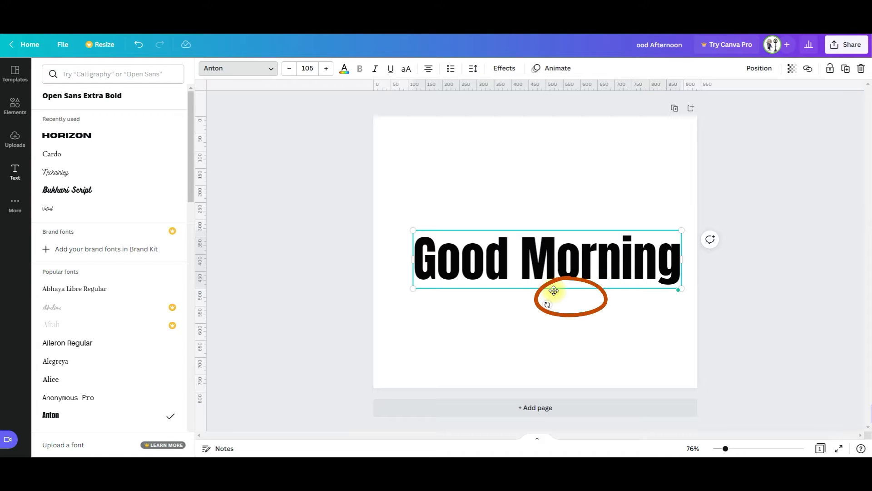
left_click_drag(554, 290, 546, 217)
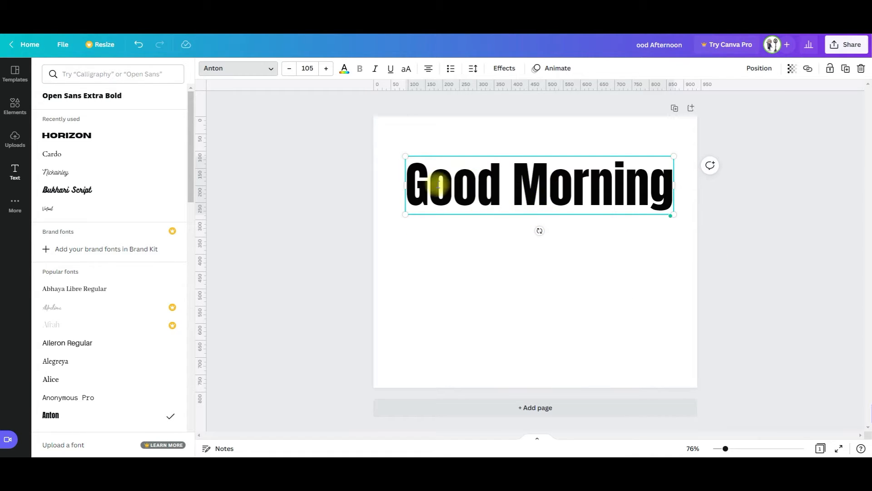
Recolor the heading text with the default pink, and darken it to a custom magenta shade
left_click(345, 72)
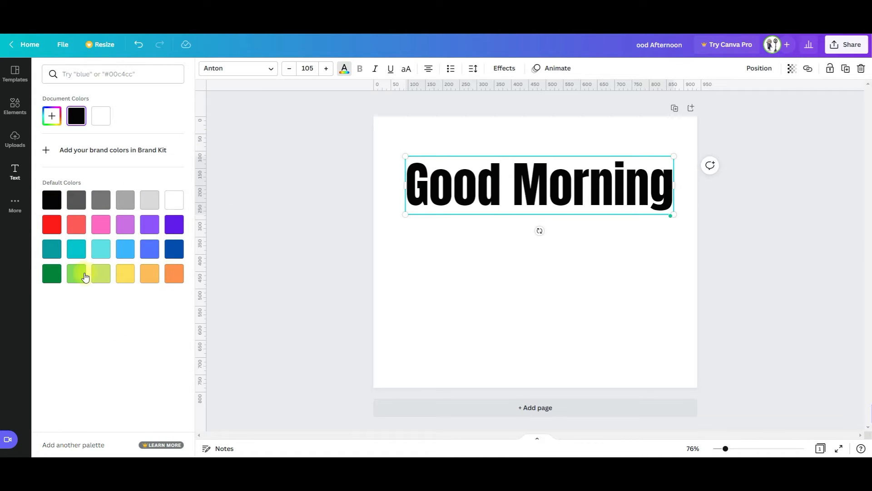
left_click(101, 224)
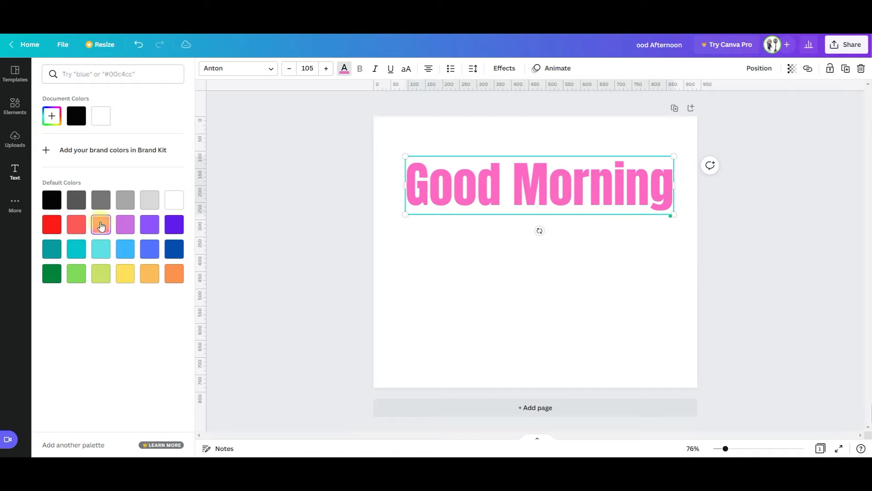
left_click(52, 116)
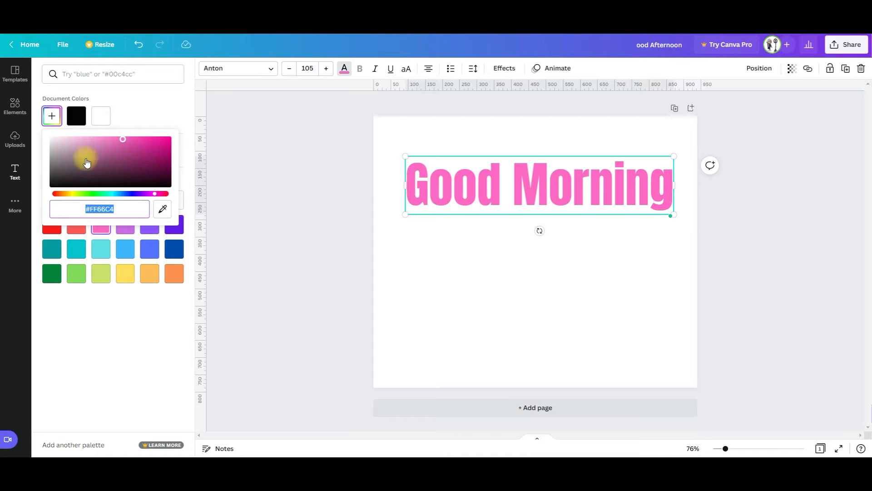
left_click_drag(127, 151, 134, 155)
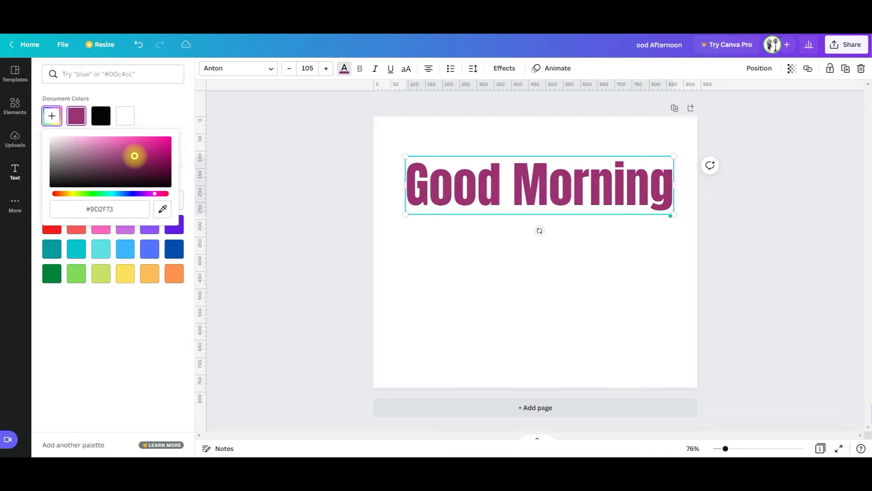
left_click(676, 174)
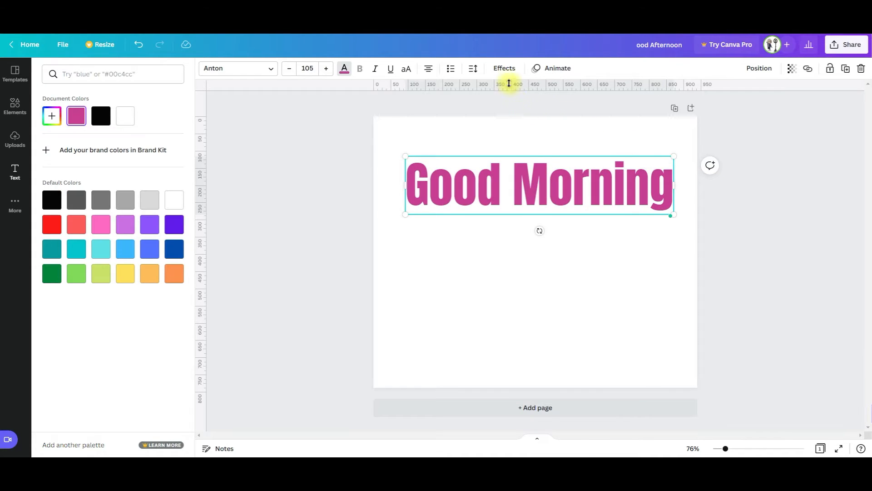
Apply the Shadow text effect to the heading and set the shadow color to the default dark violet
left_click(501, 69)
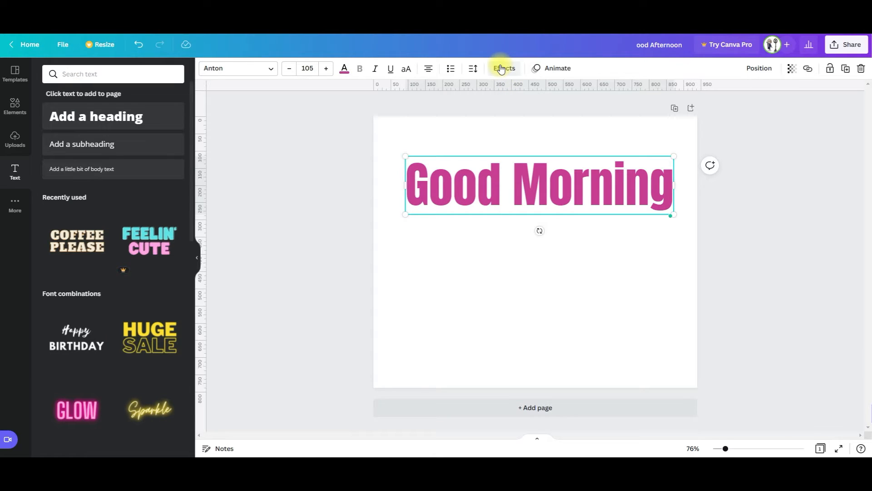
left_click(501, 68)
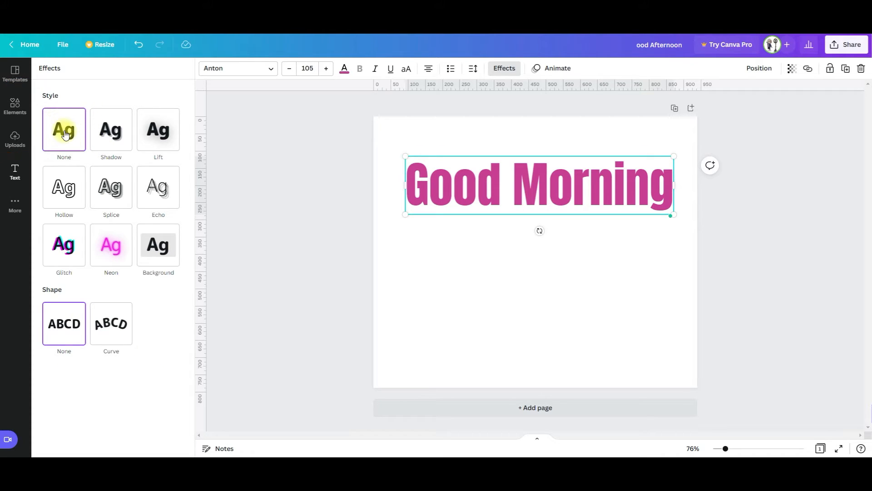
left_click(116, 136)
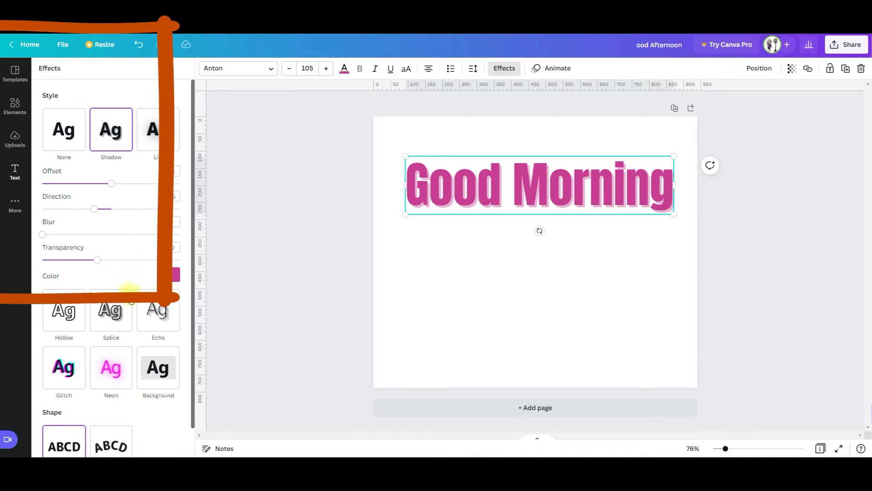
left_click(172, 275)
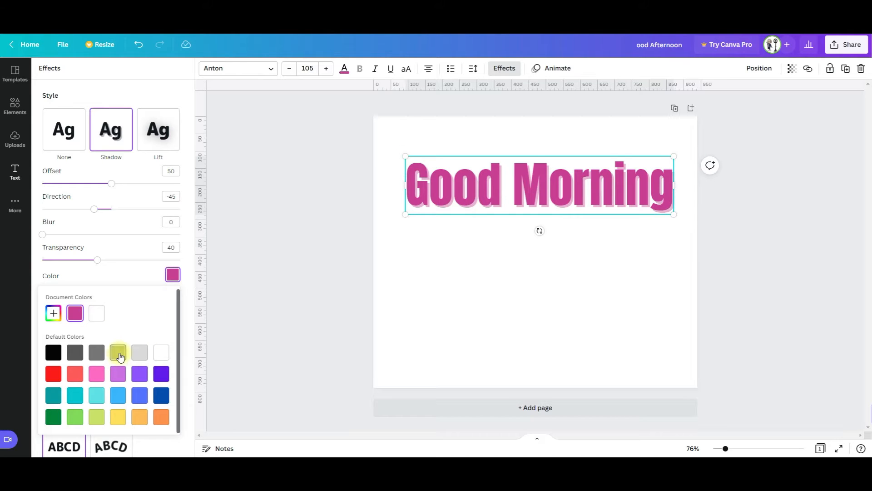
left_click(159, 373)
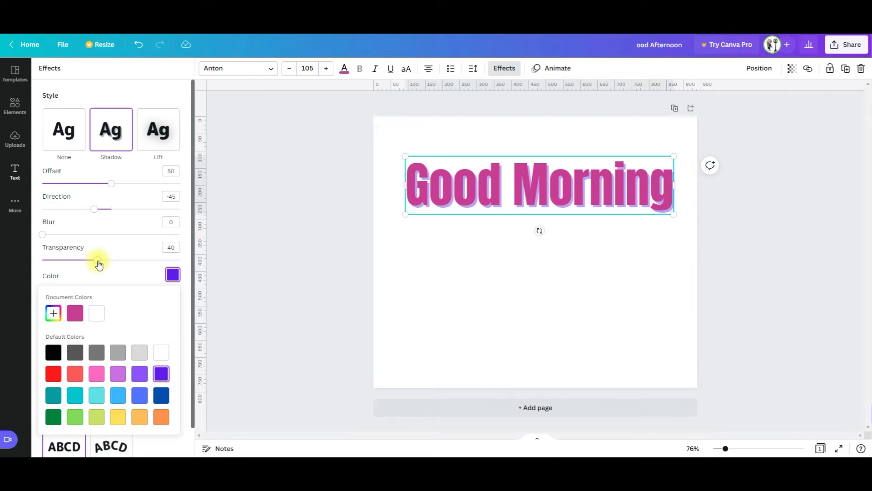
Try out the shadow settings with transparency 24, blur 2 and direction -59, and increase the shadow's offset
left_click_drag(99, 263, 174, 262)
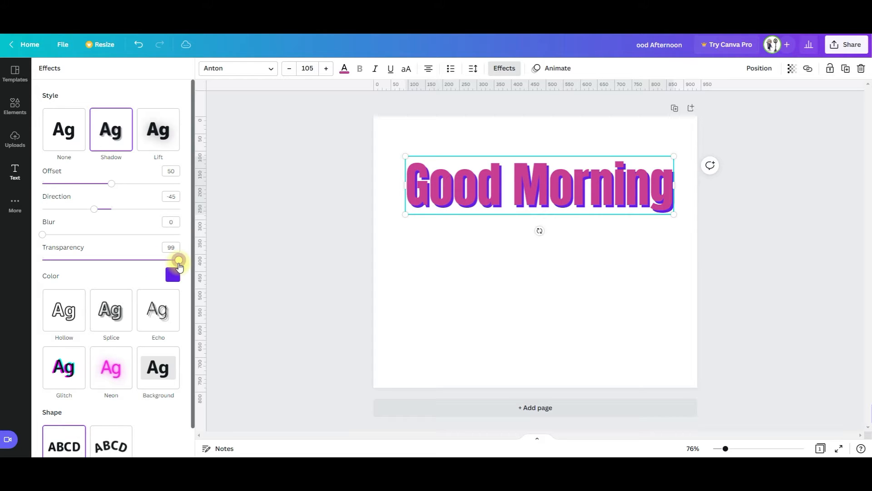
left_click_drag(178, 261, 75, 259)
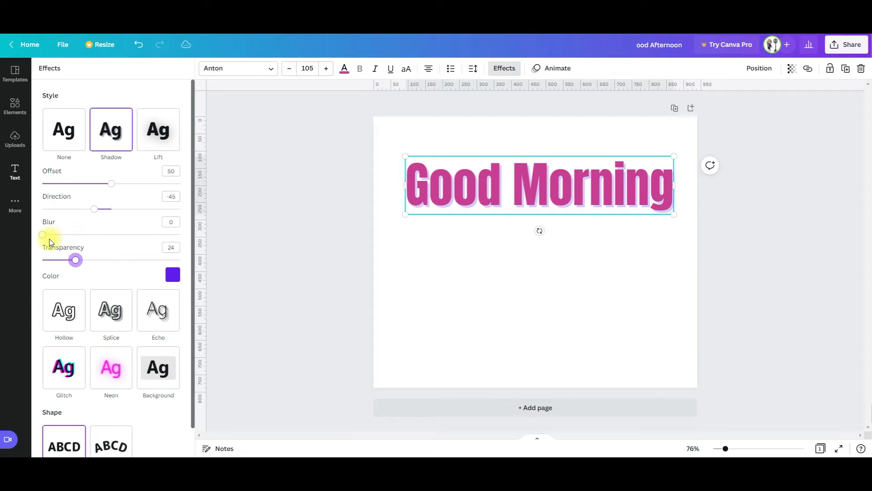
left_click_drag(42, 235, 114, 234)
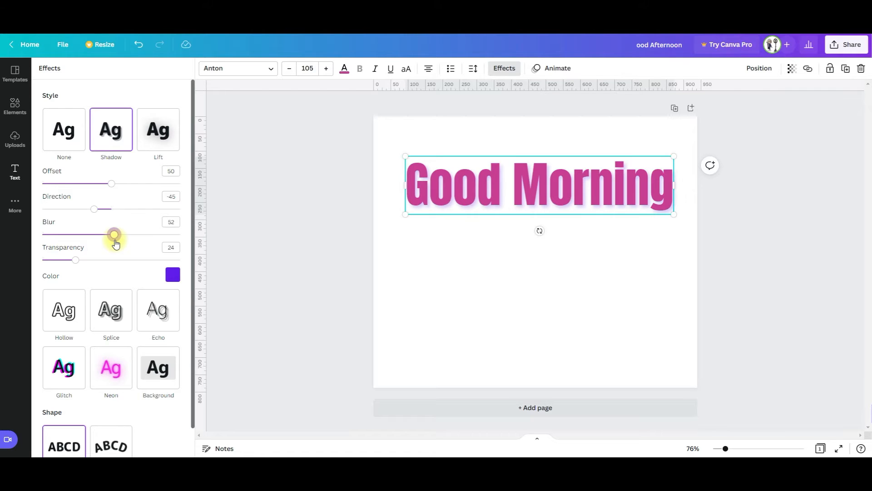
left_click_drag(115, 239, 45, 234)
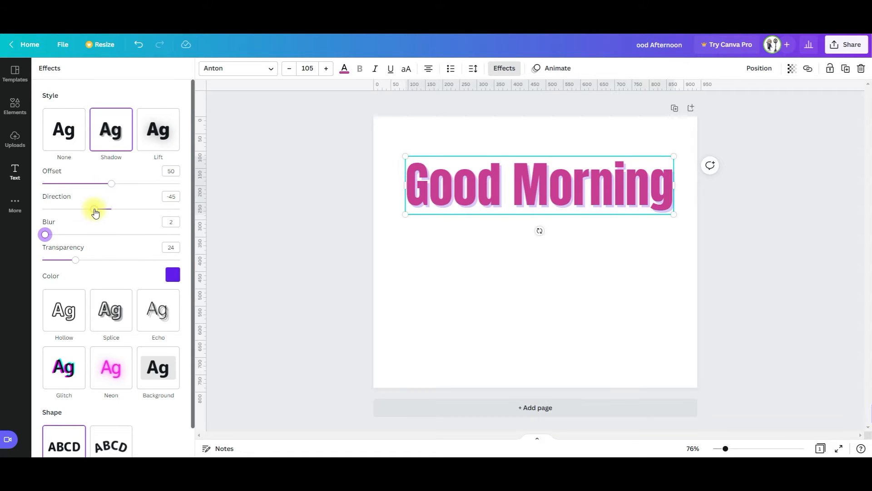
mouse_move(95, 211)
left_mouse_down()
mouse_move(39, 207)
mouse_move(188, 214)
mouse_move(127, 210)
mouse_move(89, 222)
left_mouse_up()
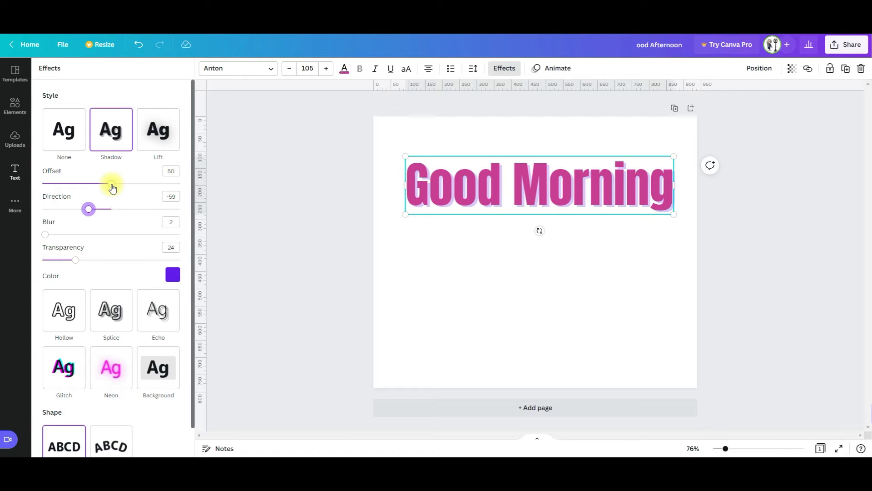
left_click_drag(112, 188, 170, 184)
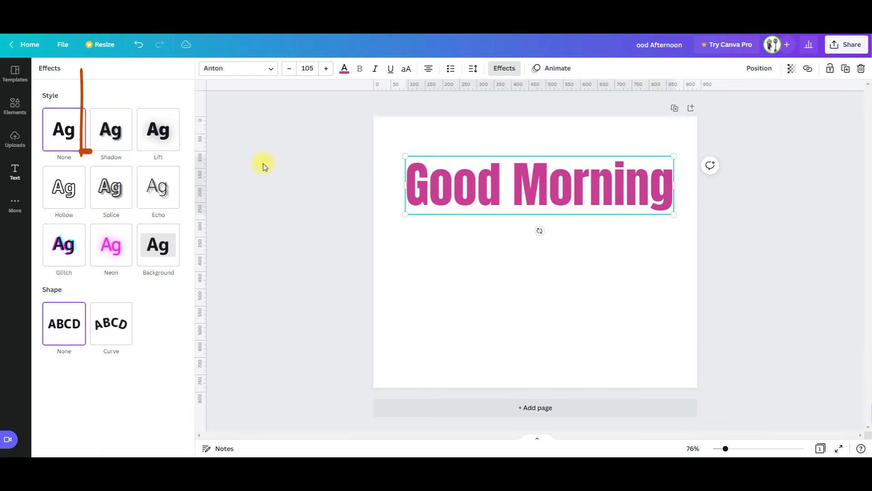
Apply the Lift effect to the heading, try high and low intensities, and set the intensity to 56
left_click(159, 136)
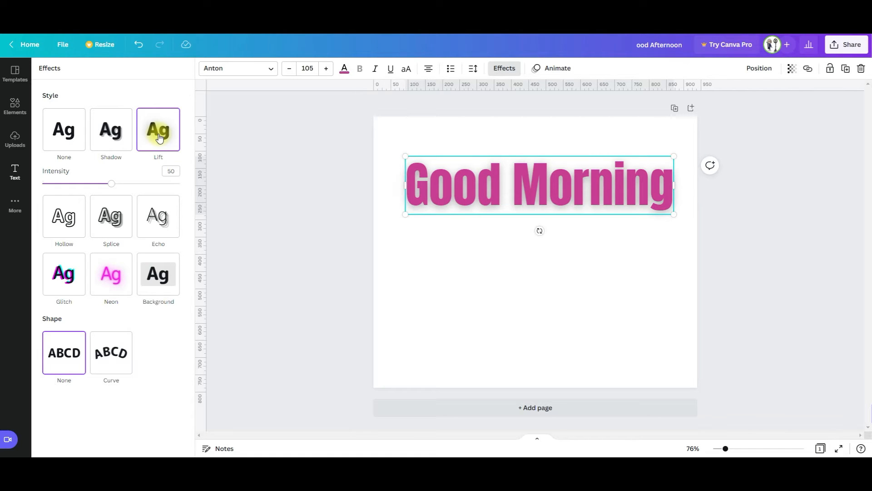
left_click_drag(111, 183, 182, 185)
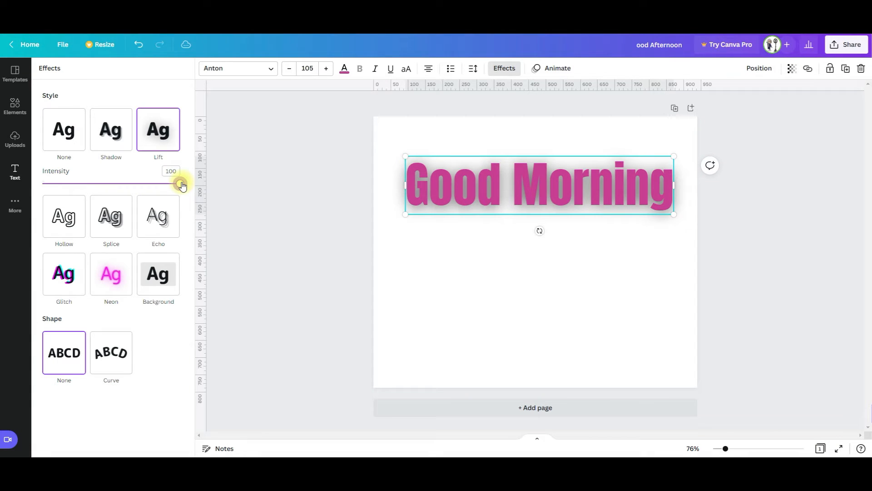
left_click_drag(182, 184, 59, 182)
left_click_drag(50, 183, 120, 183)
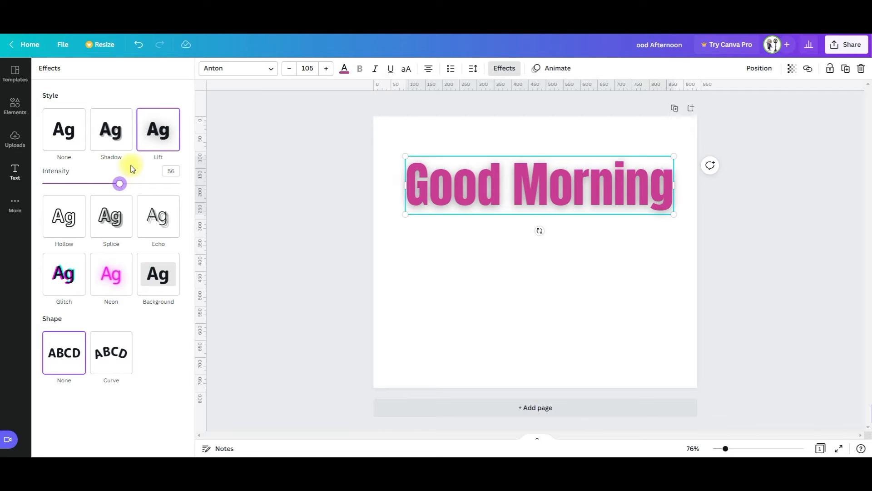
Remove the Lift effect from the heading and apply the Hollow effect, trying out its thickness
left_click(64, 132)
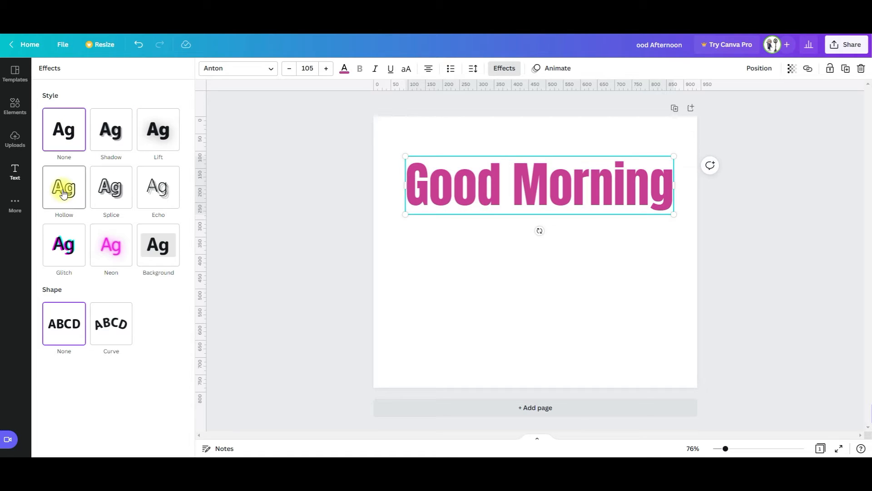
left_click(64, 187)
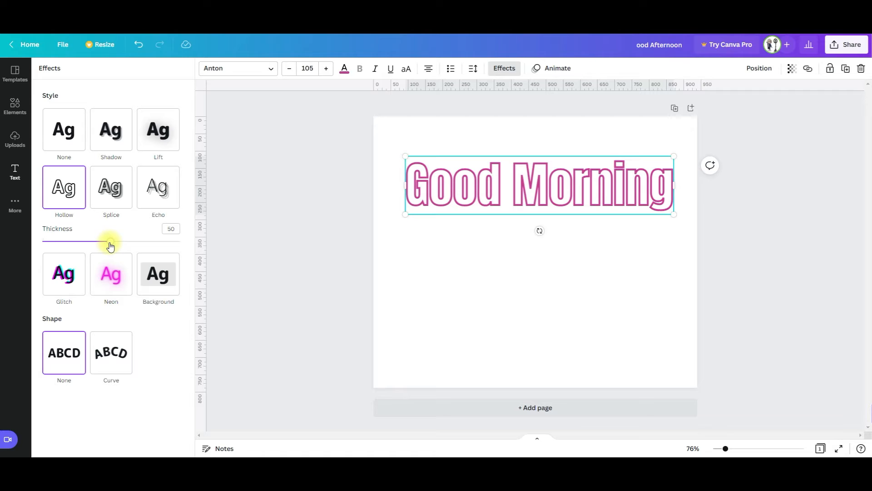
mouse_move(111, 244)
left_mouse_down()
mouse_move(184, 246)
mouse_move(47, 241)
mouse_move(110, 242)
left_mouse_up()
Apply the Splice effect to the heading and set the effect color to the same magenta as the text
left_click(117, 189)
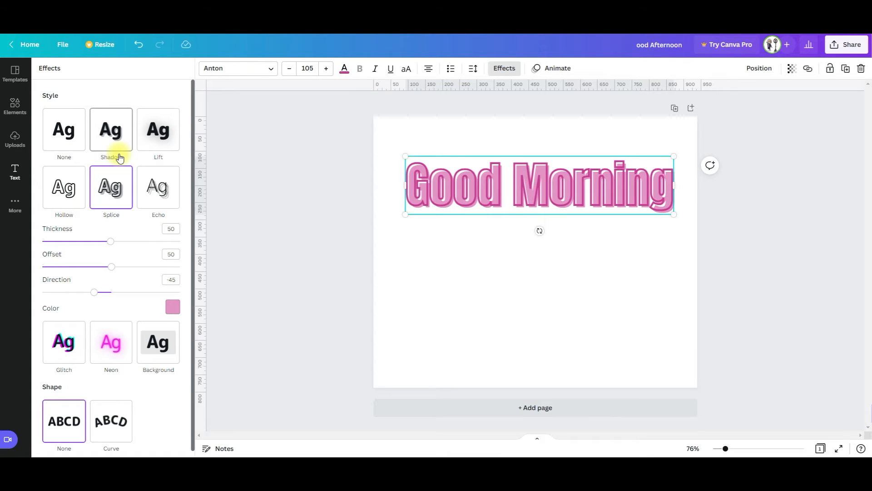
left_click(174, 309)
left_click(97, 217)
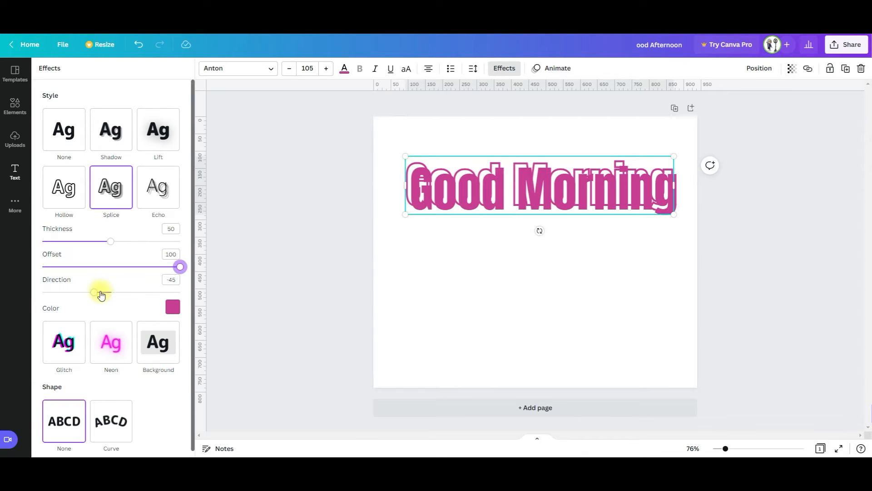
Adjust the Splice effect to direction -43, try high and zero offsets, and set the offset to 43 and thickness to 38
left_click_drag(95, 292, 68, 281)
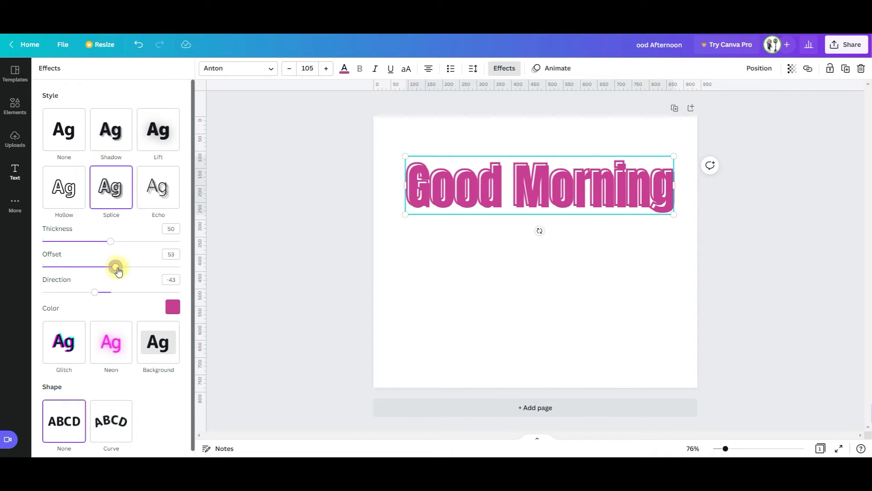
left_click_drag(117, 271, 180, 268)
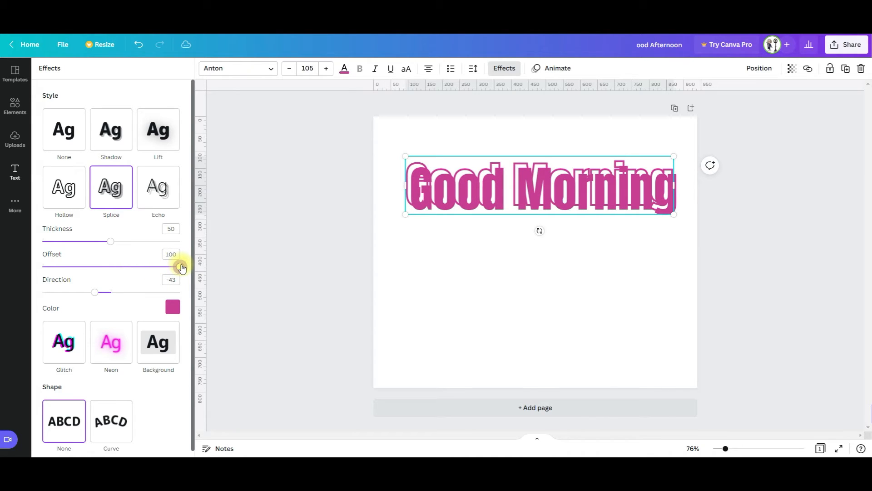
left_click_drag(181, 268, 32, 256)
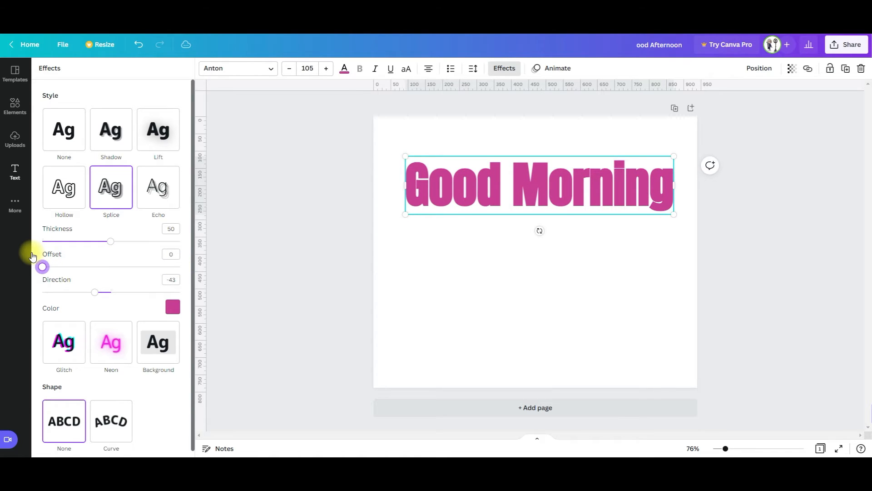
left_click_drag(32, 257, 103, 247)
left_click(103, 240)
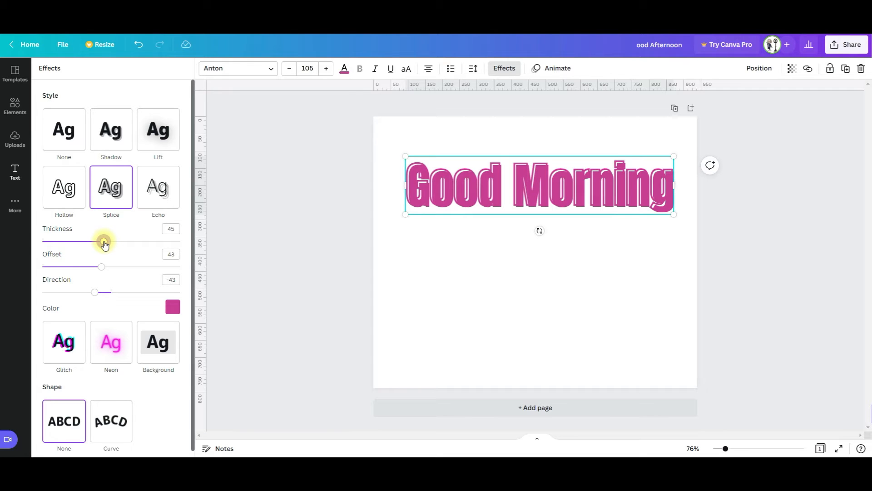
mouse_move(104, 244)
left_mouse_down()
mouse_move(172, 241)
mouse_move(191, 250)
mouse_move(40, 245)
mouse_move(94, 242)
left_mouse_up()
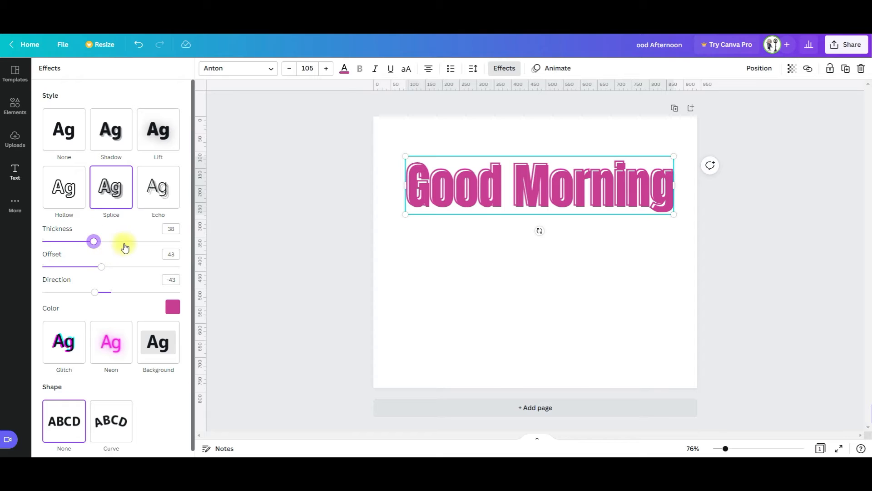
Apply the Echo effect to the heading in grey, with direction -33 and offset 90
left_click(159, 189)
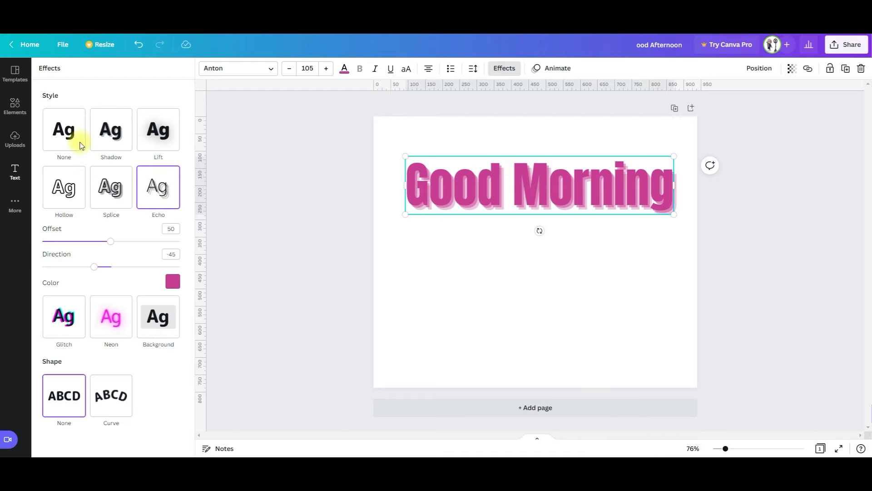
left_click(173, 281)
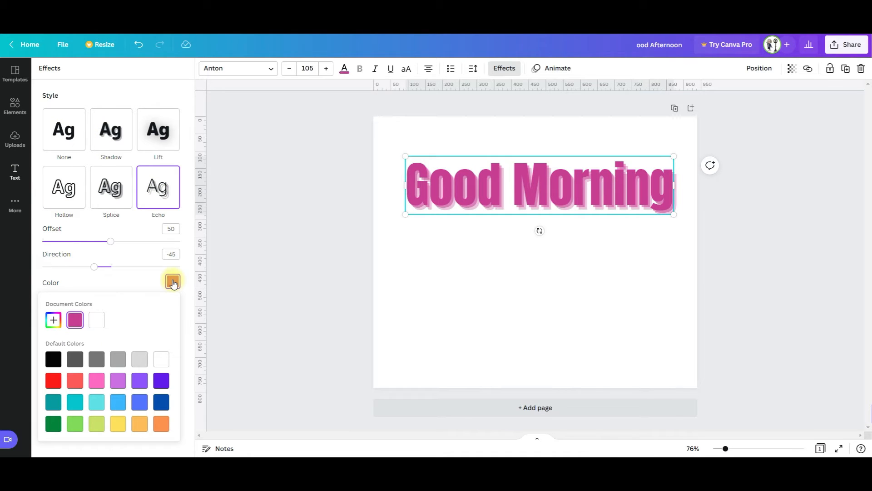
left_click(119, 358)
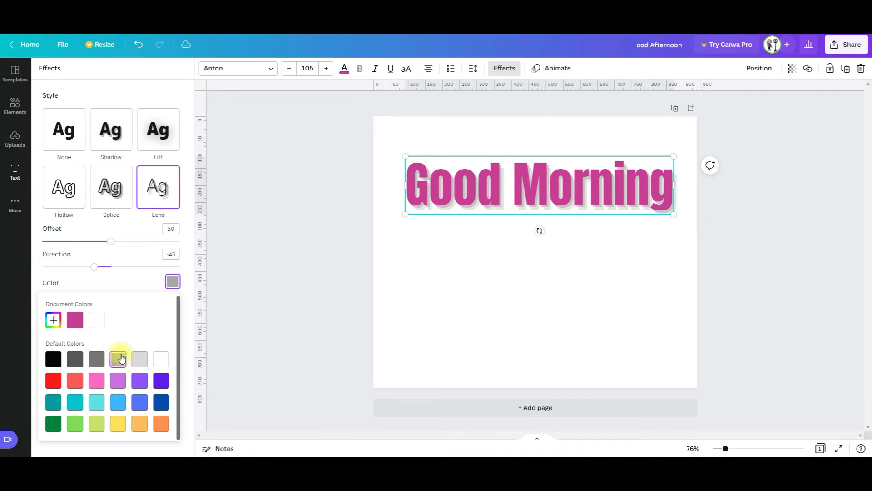
left_click(95, 272)
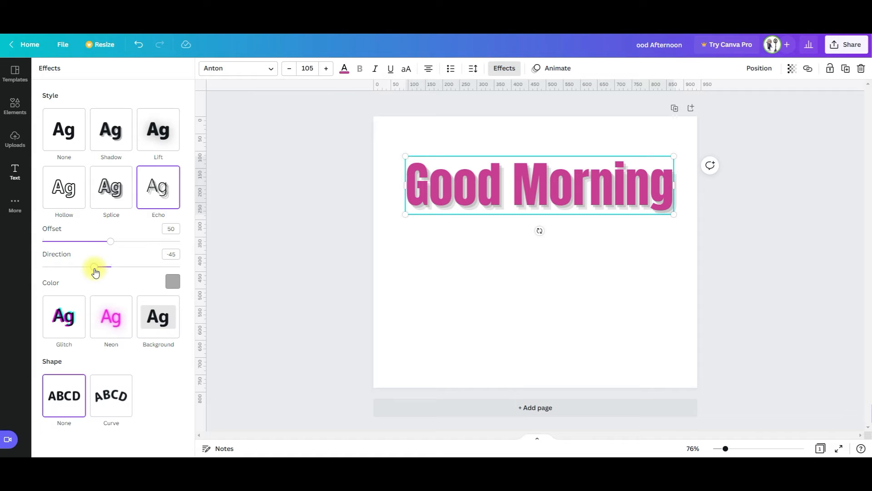
mouse_move(94, 269)
left_mouse_down()
mouse_move(169, 268)
mouse_move(42, 266)
mouse_move(100, 271)
left_mouse_up()
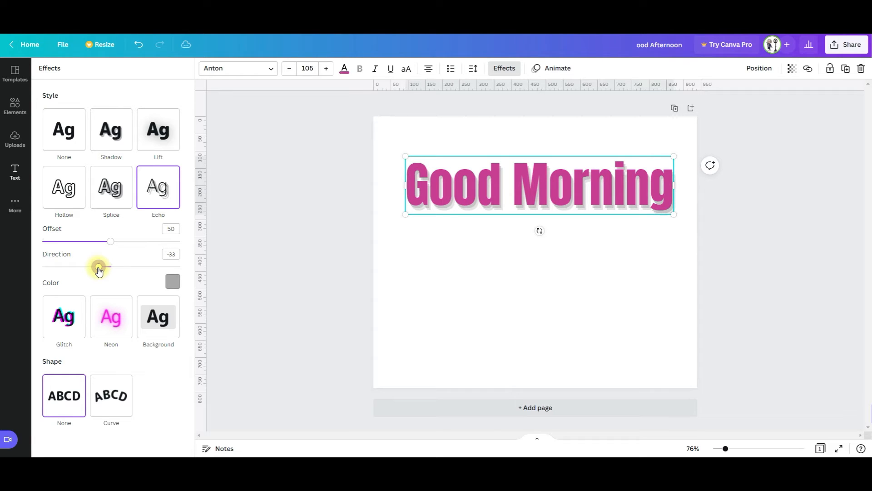
left_click_drag(110, 242, 166, 241)
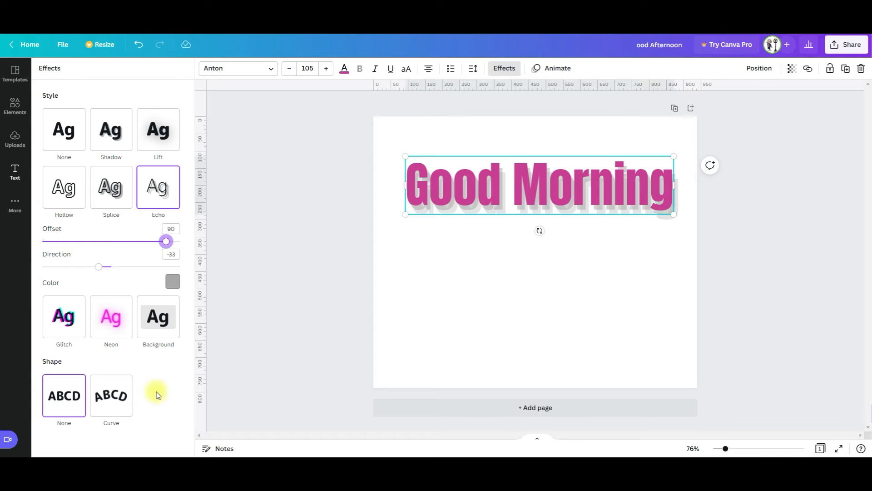
Apply the Glitch effect with the cyan-red color pair and direction 77, try extreme offsets, and set the offset to 59
left_click(61, 317)
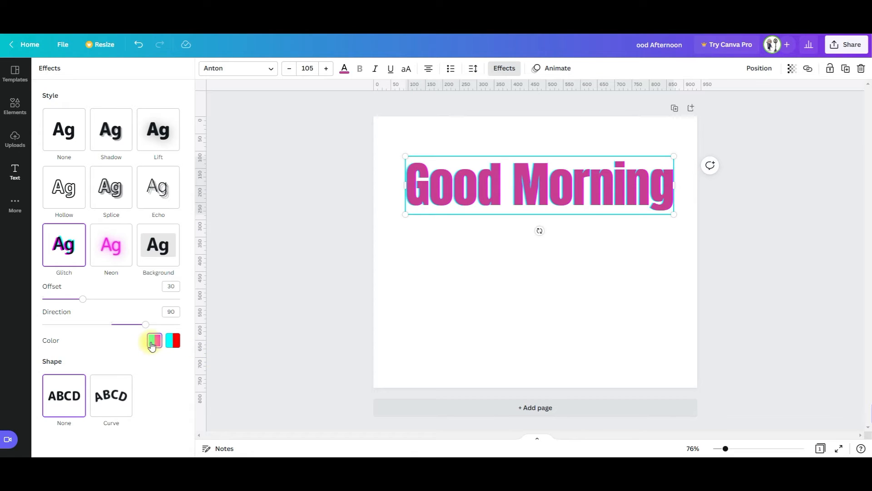
left_click(173, 346)
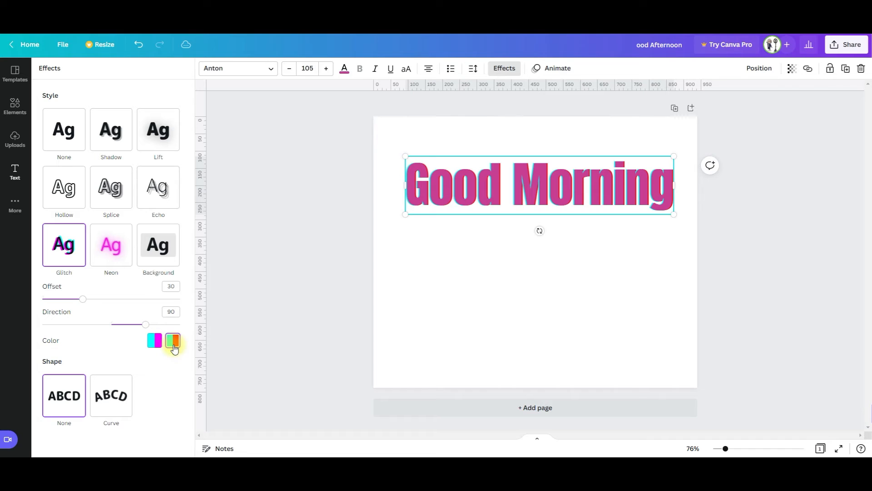
mouse_move(146, 324)
left_mouse_down()
mouse_move(166, 327)
mouse_move(118, 321)
mouse_move(166, 319)
mouse_move(131, 321)
mouse_move(141, 323)
left_mouse_up()
left_click_drag(82, 299, 101, 300)
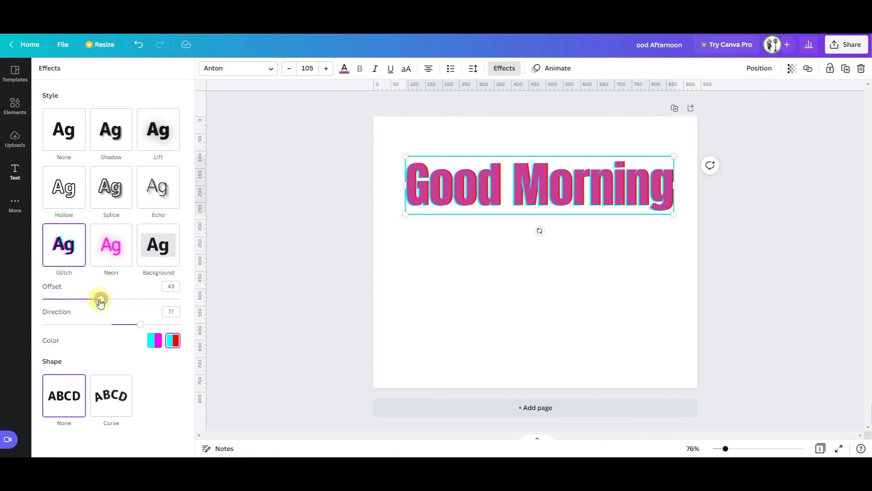
left_click_drag(100, 302, 181, 303)
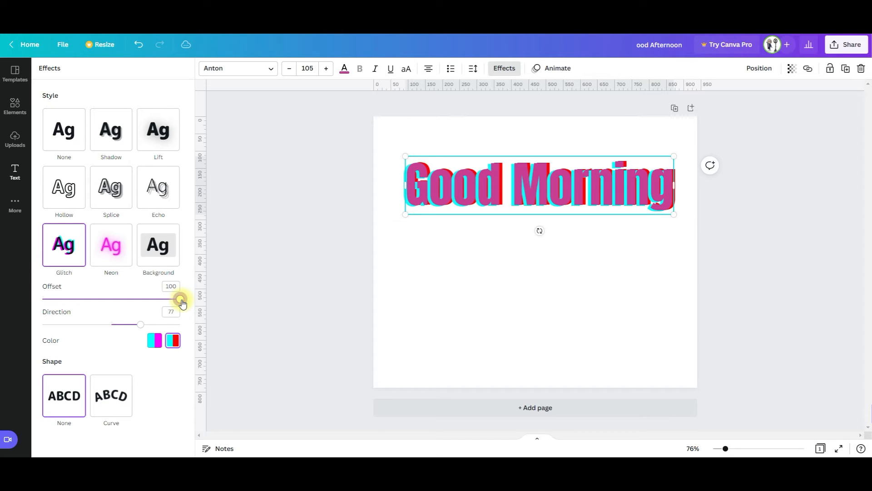
left_click_drag(182, 303, 26, 304)
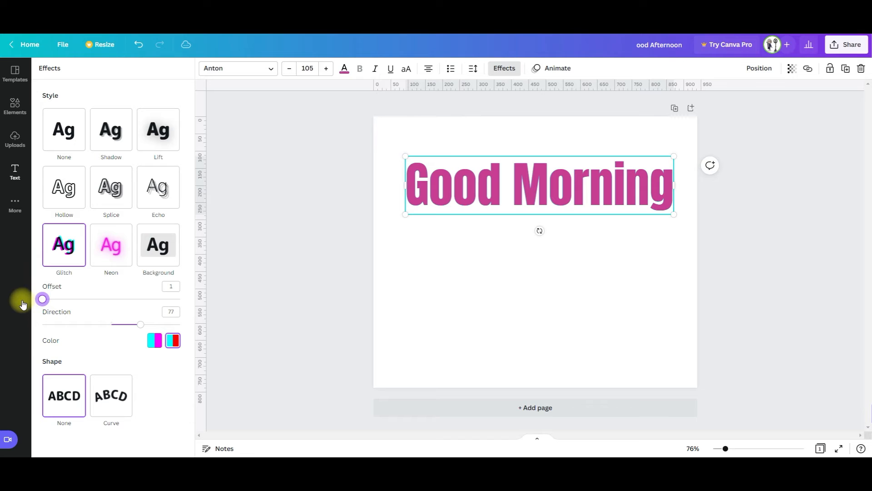
left_click_drag(27, 303, 124, 303)
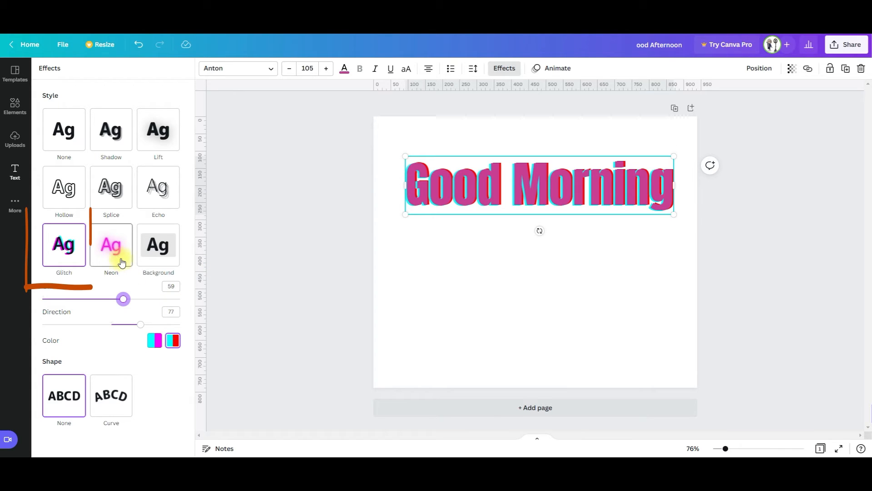
Apply the Neon effect to the heading, try intensity 100, and set the intensity to 54
left_click(109, 249)
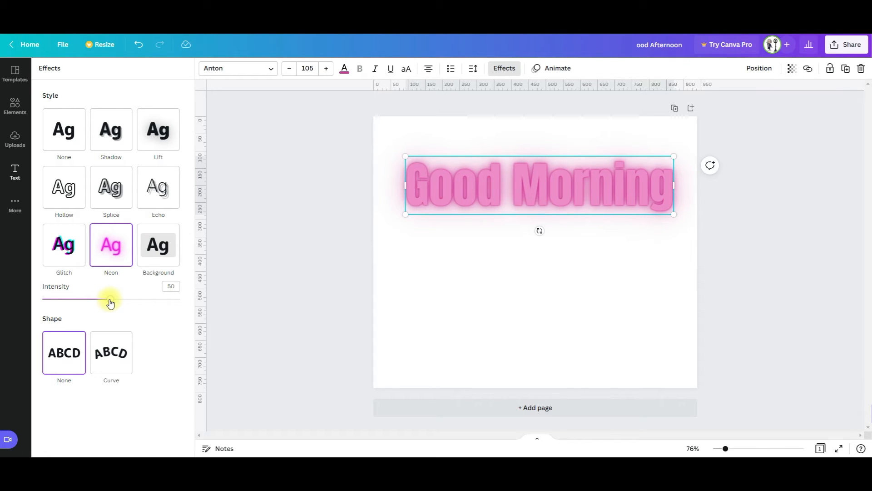
left_click_drag(110, 303, 184, 302)
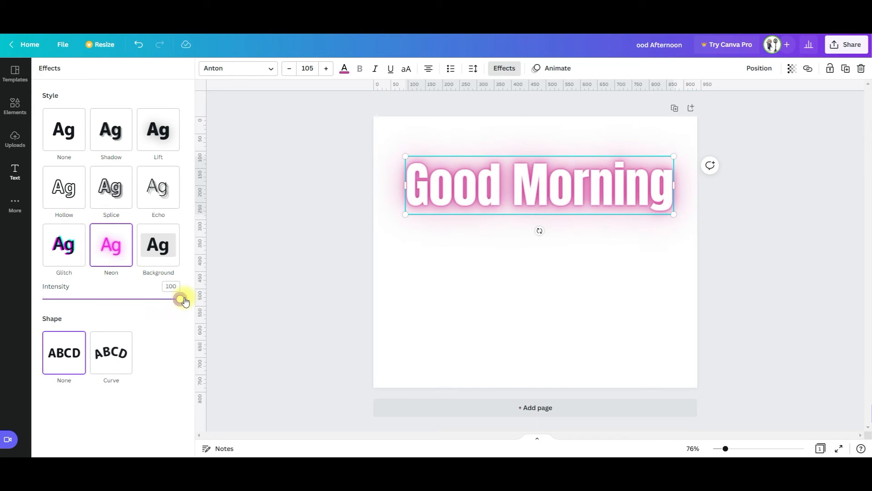
left_click_drag(184, 301, 128, 309)
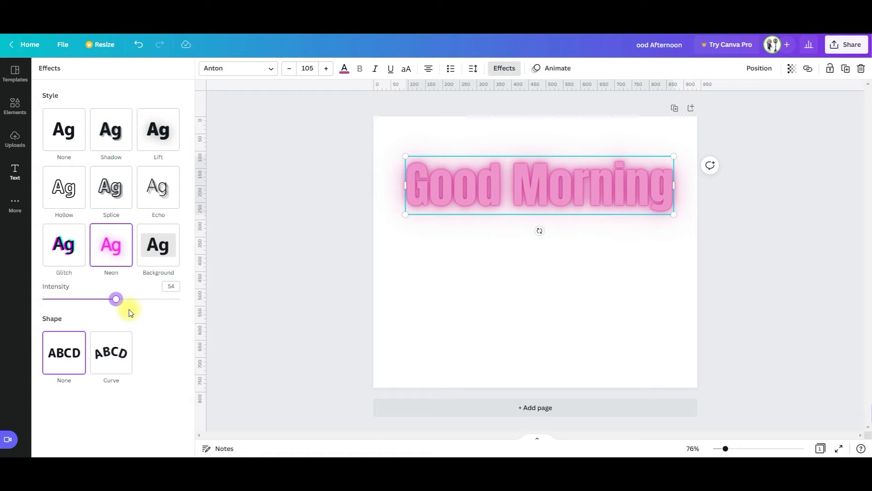
Apply the Background effect to the heading and set the background color to blue
left_click(159, 247)
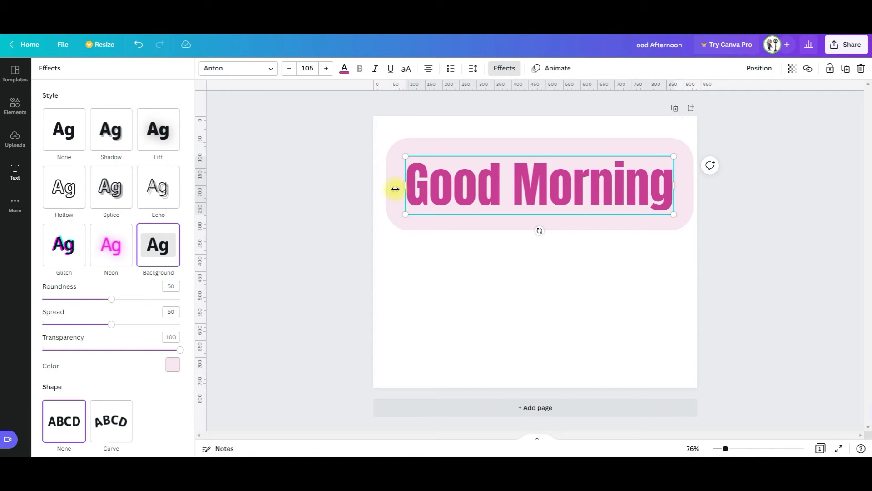
left_click(173, 364)
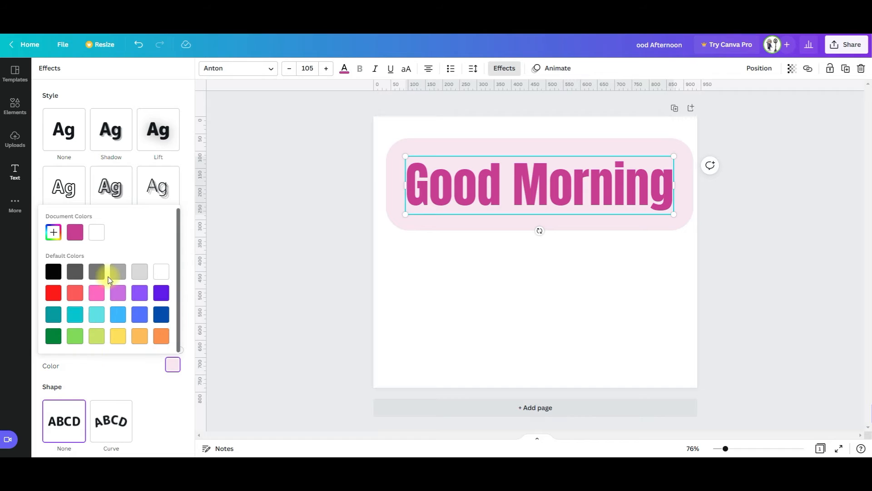
left_click(119, 272)
left_click(139, 314)
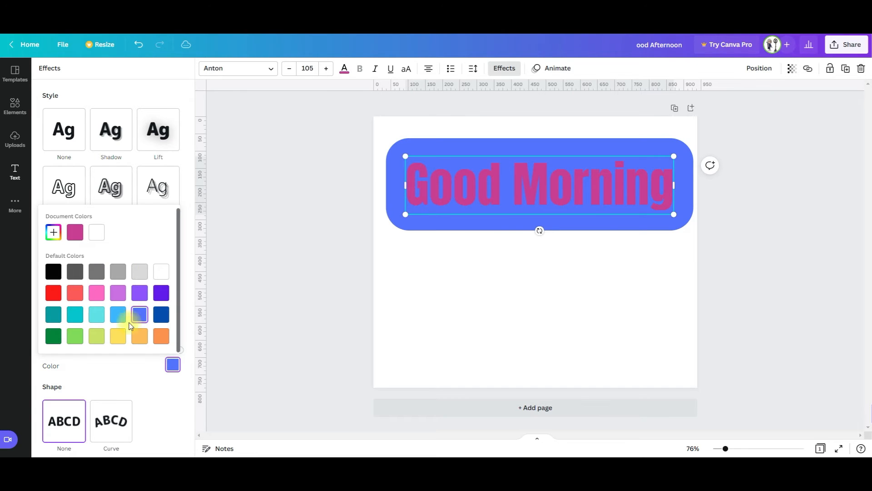
left_click(150, 374)
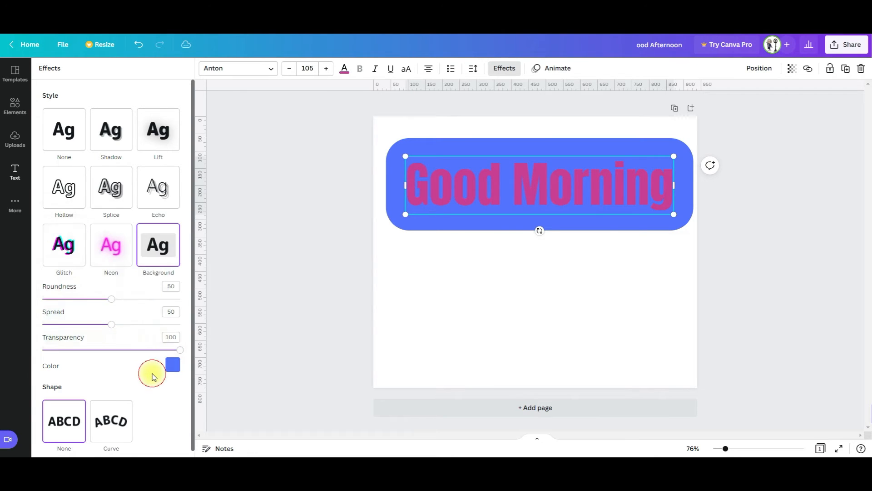
Set the heading background's transparency to 33 and spread to 39, try roundness 100 and 0, and set the roundness to 75
left_click_drag(182, 352, 88, 348)
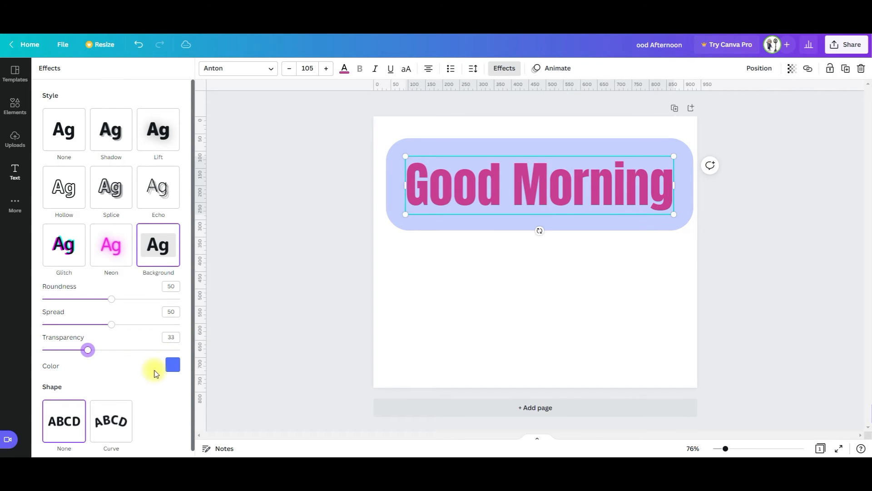
mouse_move(112, 324)
left_mouse_down()
mouse_move(175, 325)
mouse_move(22, 321)
mouse_move(100, 327)
left_mouse_up()
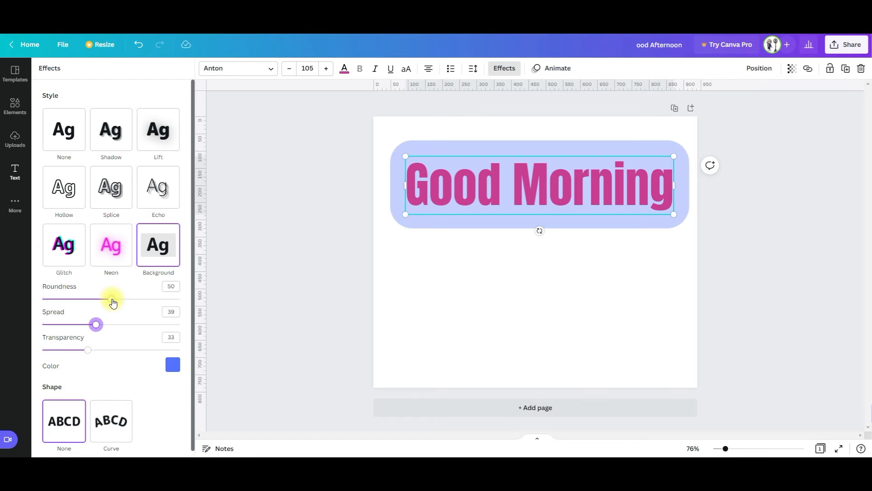
left_click_drag(113, 302, 204, 308)
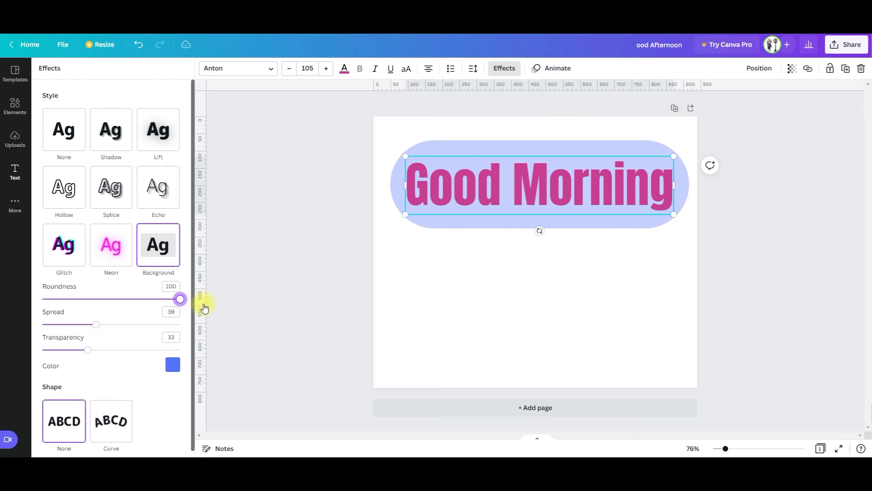
left_click_drag(206, 309, 25, 302)
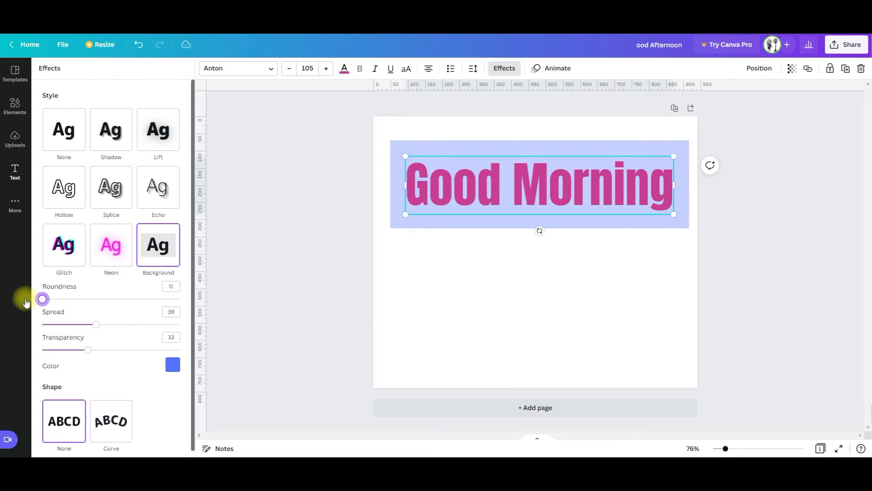
left_click_drag(27, 302, 147, 299)
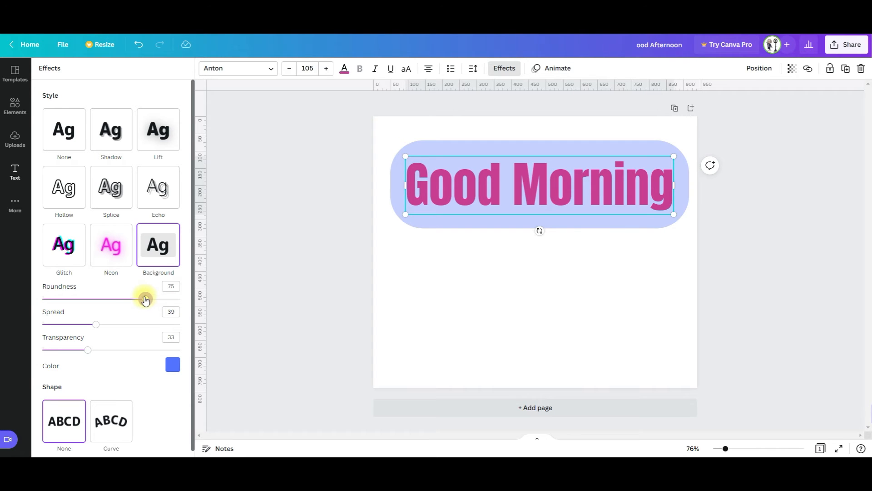
Bend the heading with the Curve shape, switch its style to Neon, and try out the curve amount
scroll(145, 300, "down", 1)
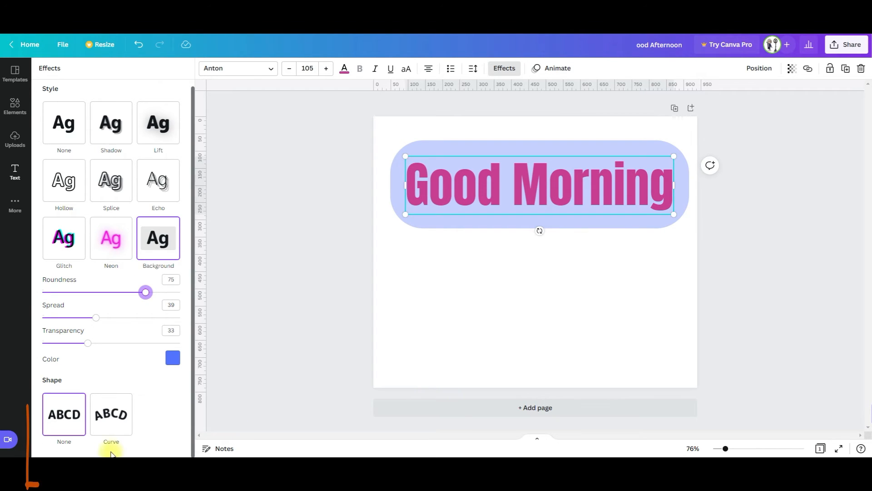
left_click(109, 415)
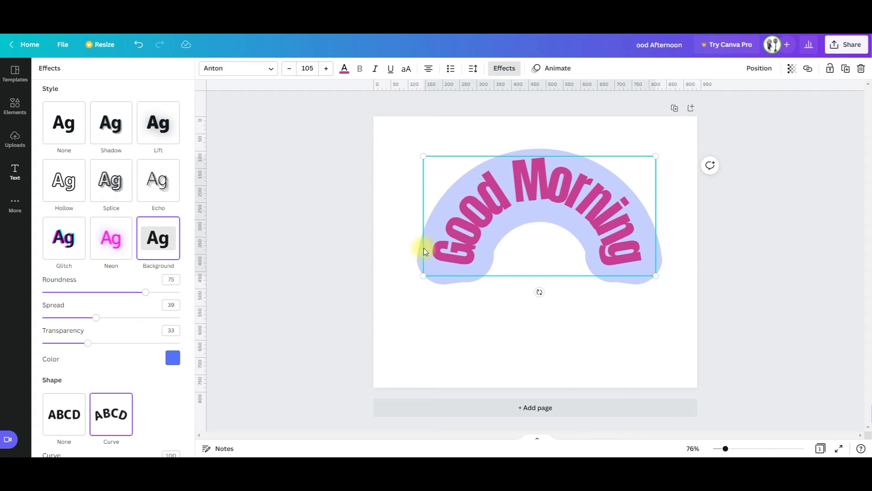
left_click(103, 247)
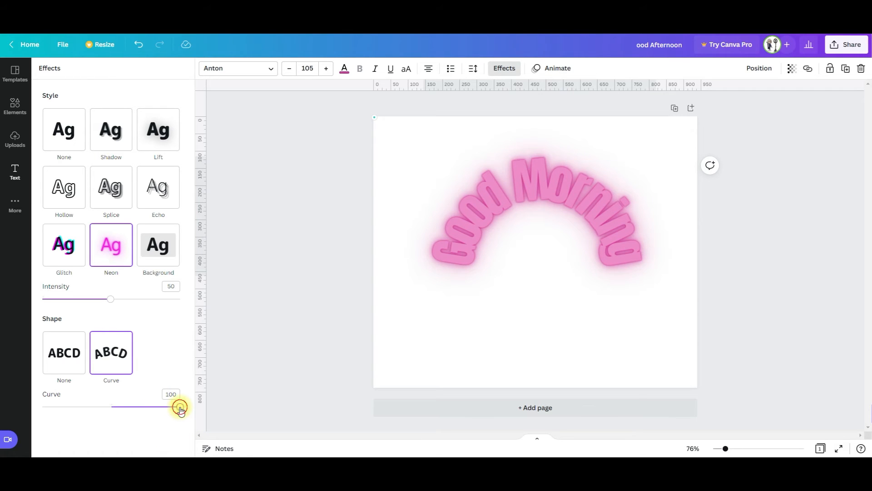
left_click_drag(178, 406, 38, 394)
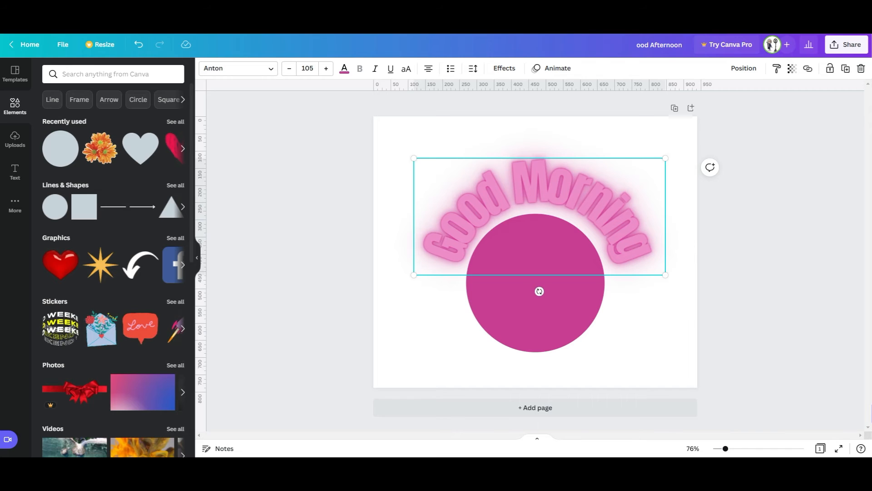
Open the heading's spacing options, and move the magenta circle down so it is centered beneath the curved heading
left_click(475, 67)
left_click(475, 67)
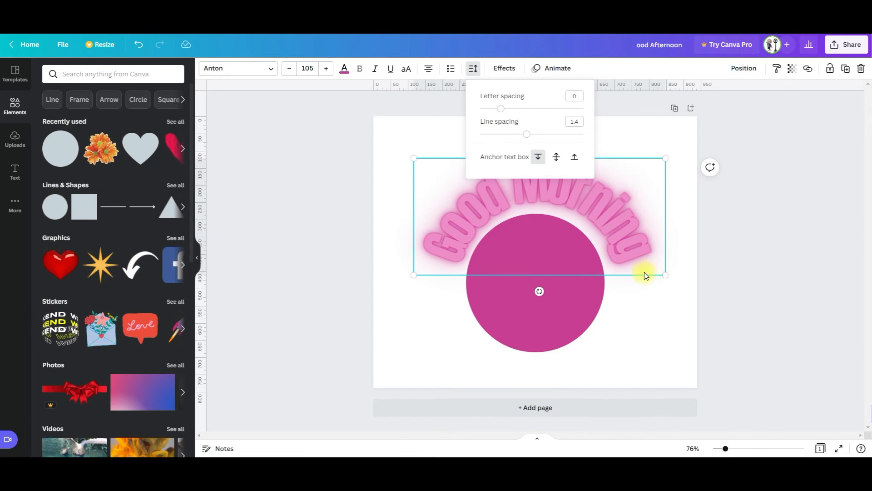
left_click_drag(563, 309, 569, 344)
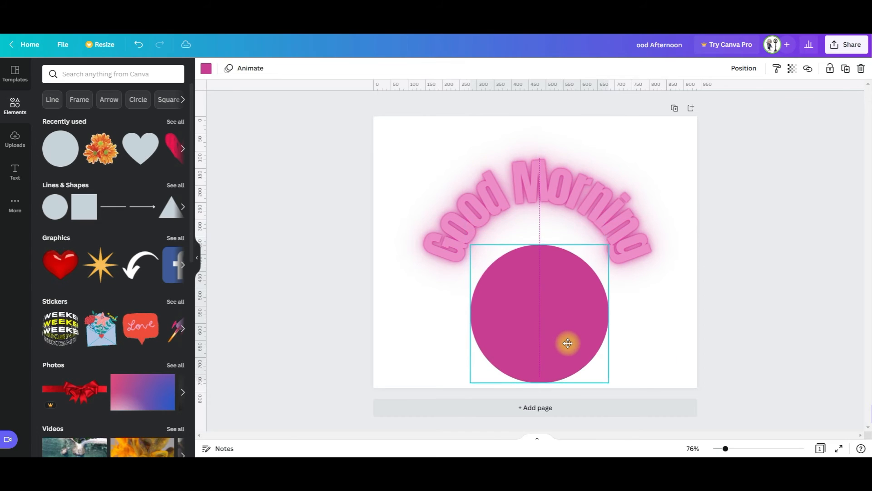
Try letter spacing of -200 on the curved Good Morning heading, and set its letter spacing to 148 to wrap around the circle
left_click(587, 272)
left_click(473, 68)
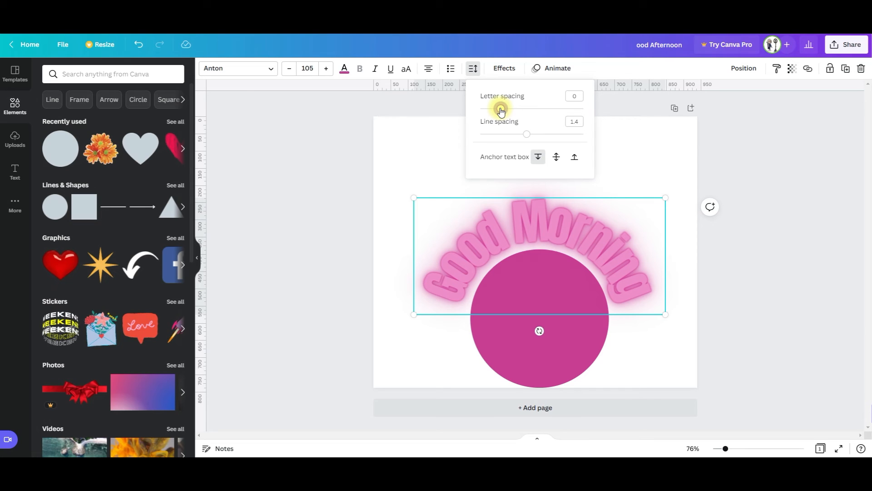
left_click_drag(500, 111, 480, 110)
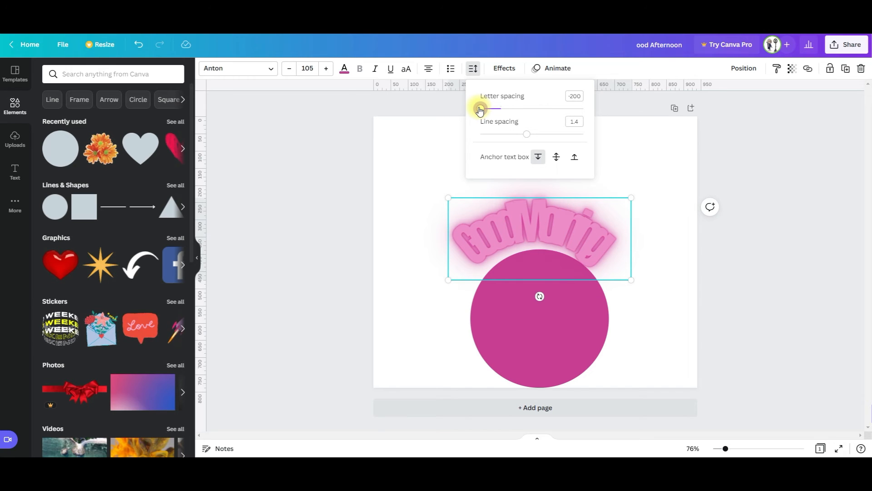
left_click_drag(480, 110, 517, 121)
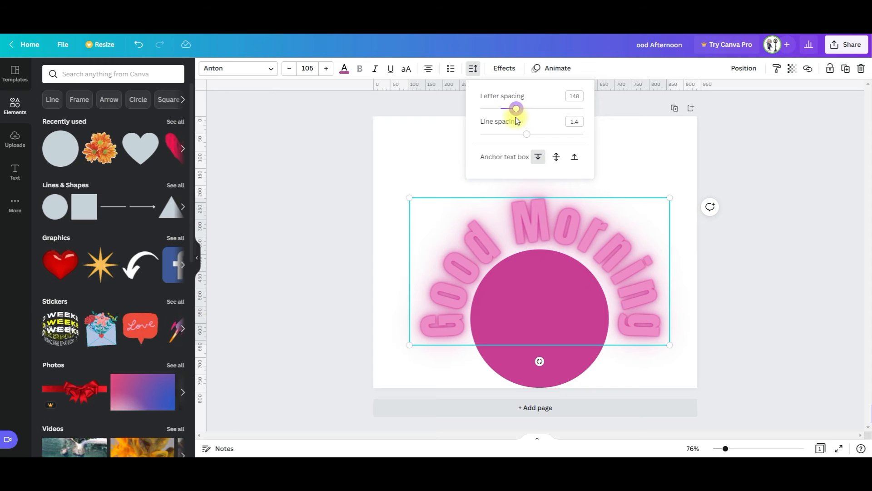
left_click(601, 167)
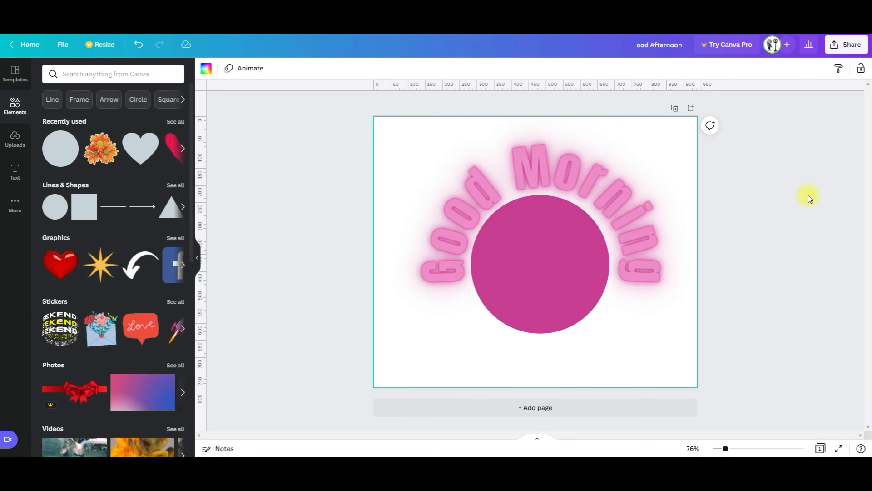
Try a lower transparency value on the curved Good Morning heading
left_click(637, 229)
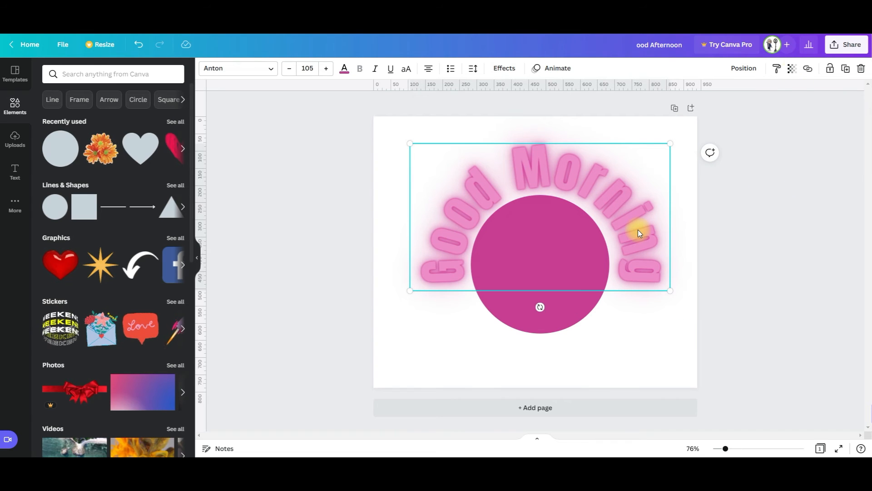
left_click(791, 70)
left_click_drag(789, 108, 746, 112)
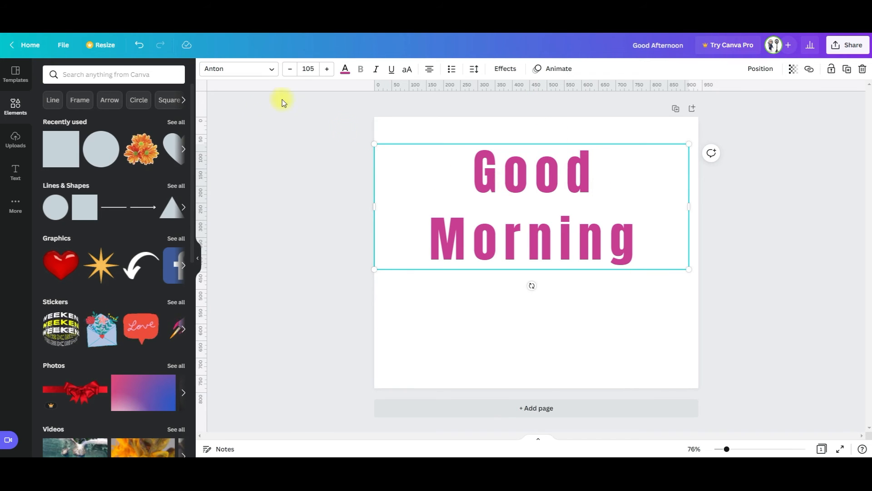
Preview text animations such as Fade, Bounce, Pop, Tumble, Ascend, Shift and Rise on the Good Morning heading, and apply Burst
left_click(574, 70)
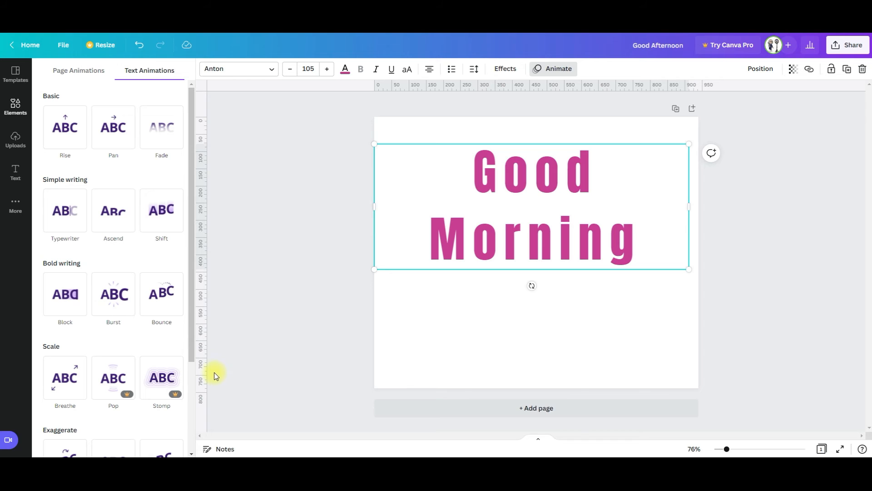
left_click(164, 127)
left_click(161, 298)
scroll(68, 288, "down", 3)
left_click(127, 272)
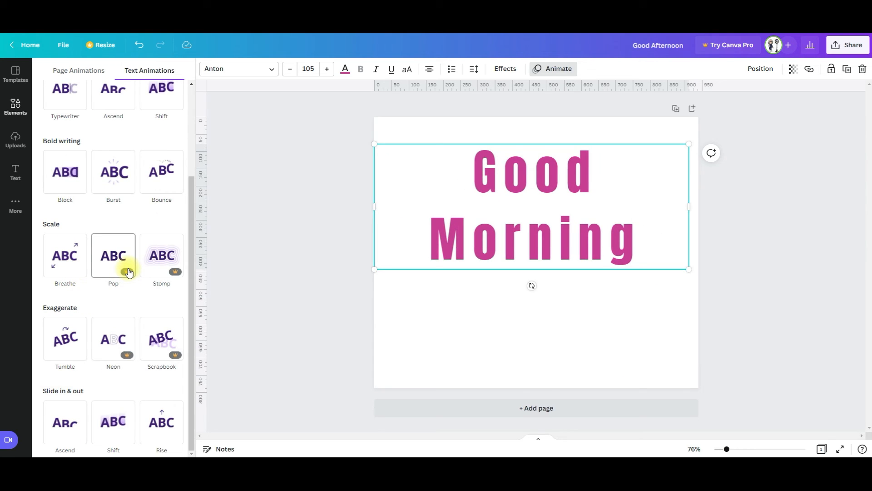
left_click(64, 340)
left_click(64, 420)
left_click(113, 422)
left_click(154, 422)
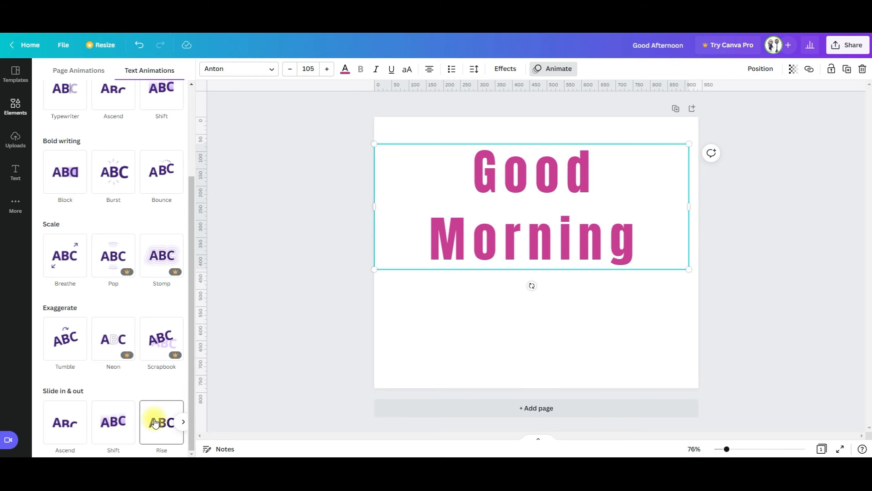
left_click(117, 172)
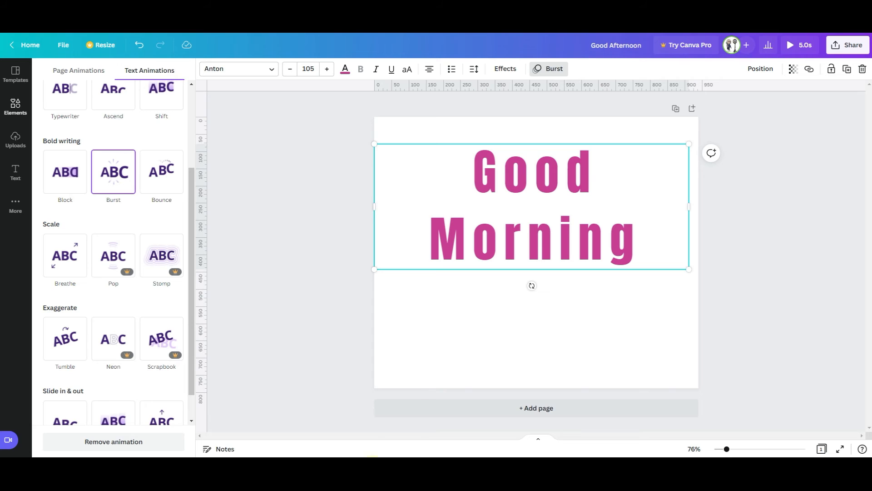
Switch to the design with the neon PARTY! text and apply the Typewriter animation to its curved Good morning text
mouse_move(372, 464)
left_click(367, 429)
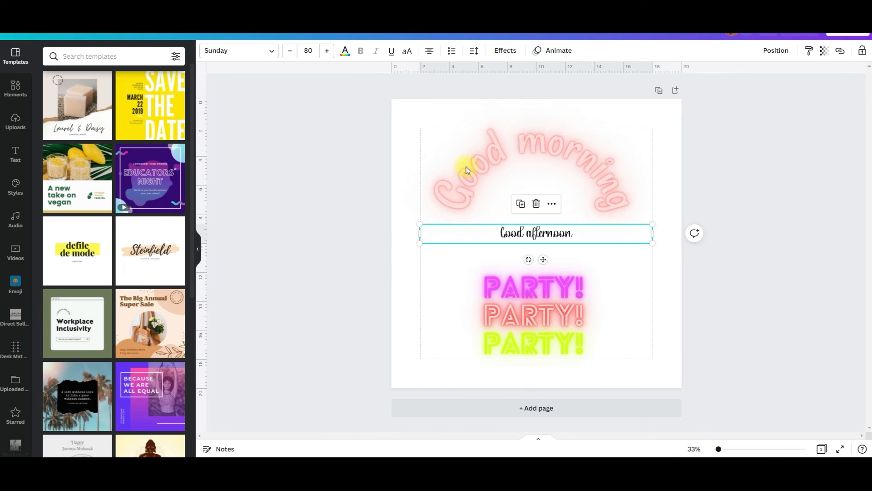
left_click(510, 148)
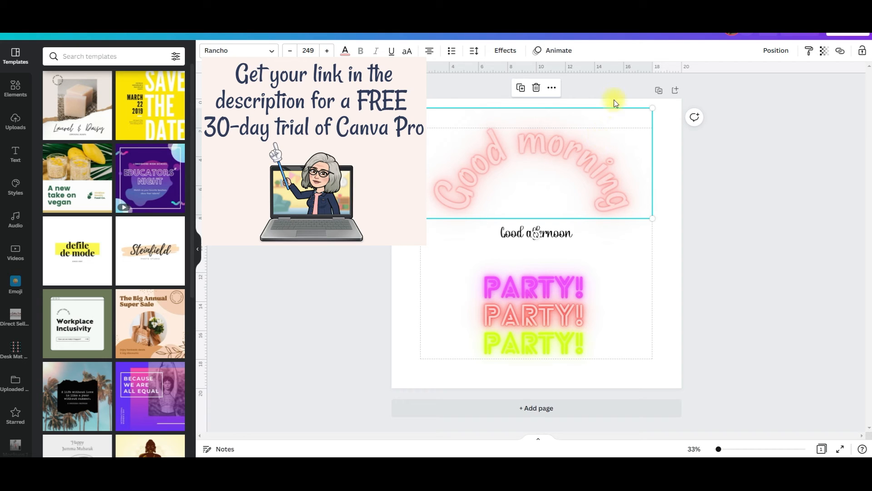
left_click(554, 50)
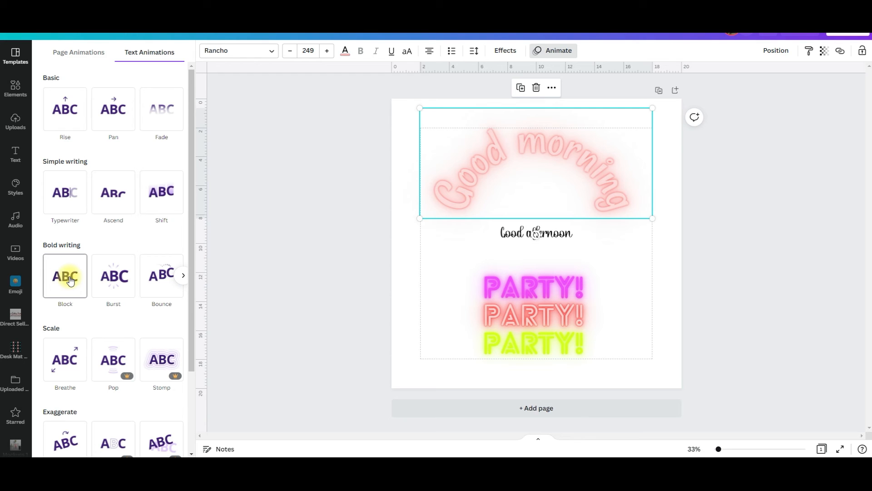
left_click(68, 194)
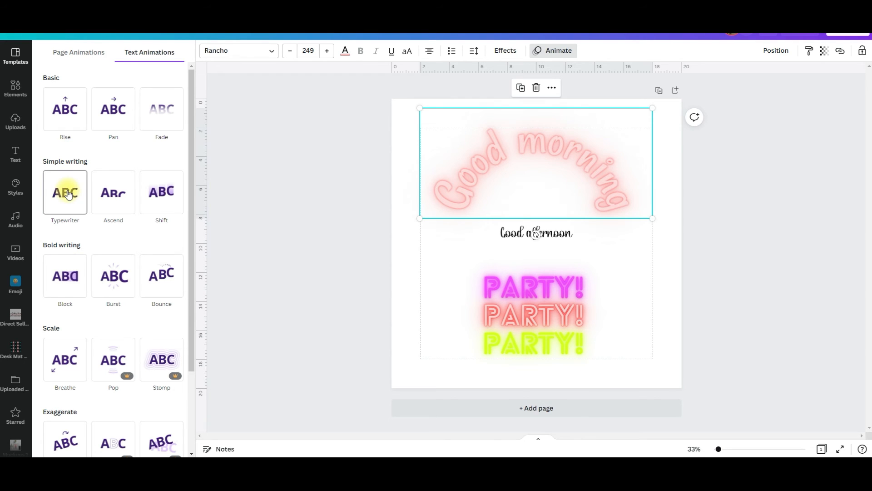
left_click(68, 194)
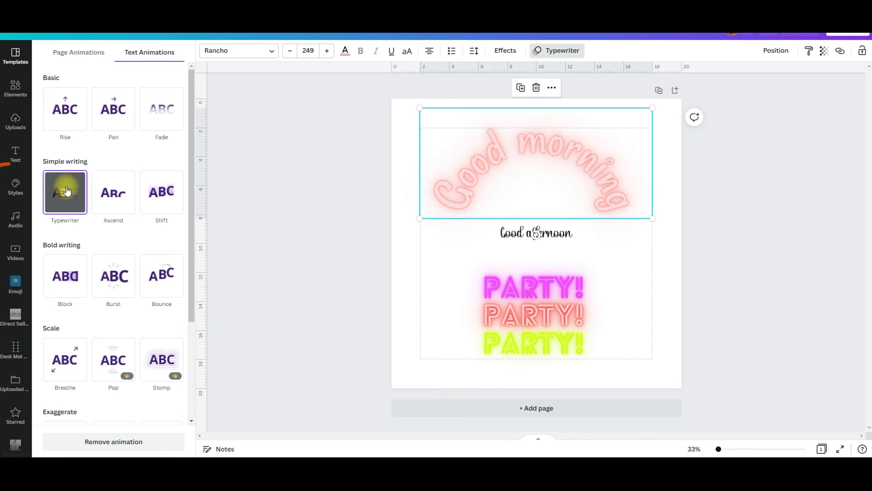
Open the Typewriter animation's settings, preview it on enter, and set it to animate on both enter and exit
left_click(66, 195)
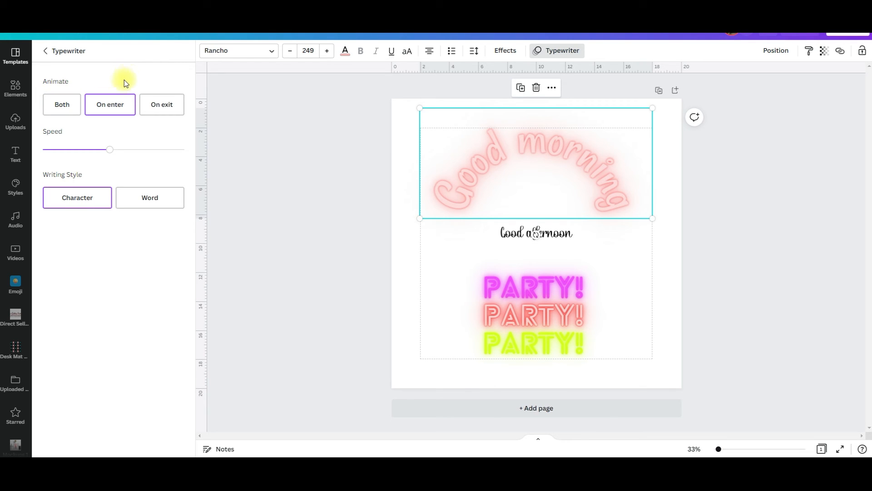
left_click(110, 109)
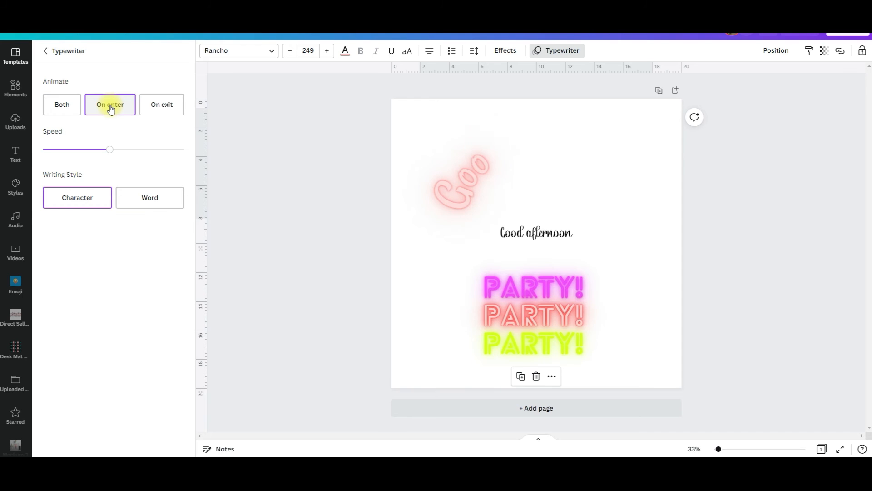
left_click(61, 104)
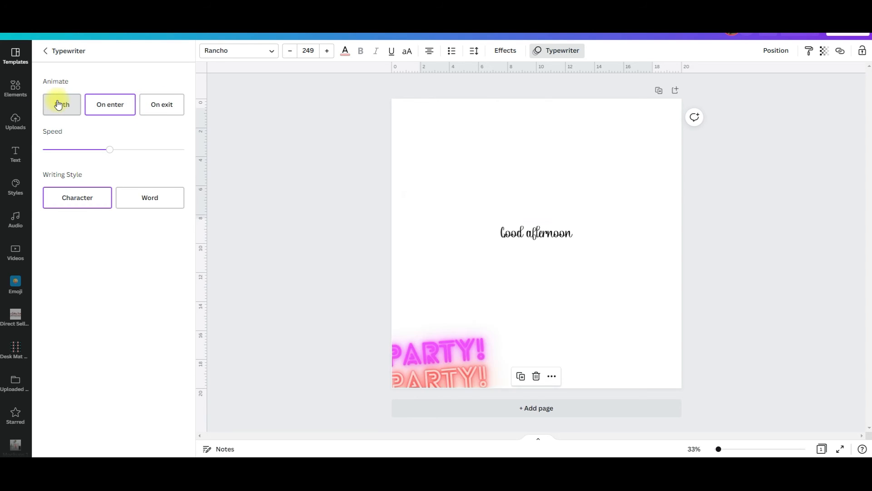
Try slow speeds for the Typewriter animation and set its speed to about the middle of the range
left_click(50, 150)
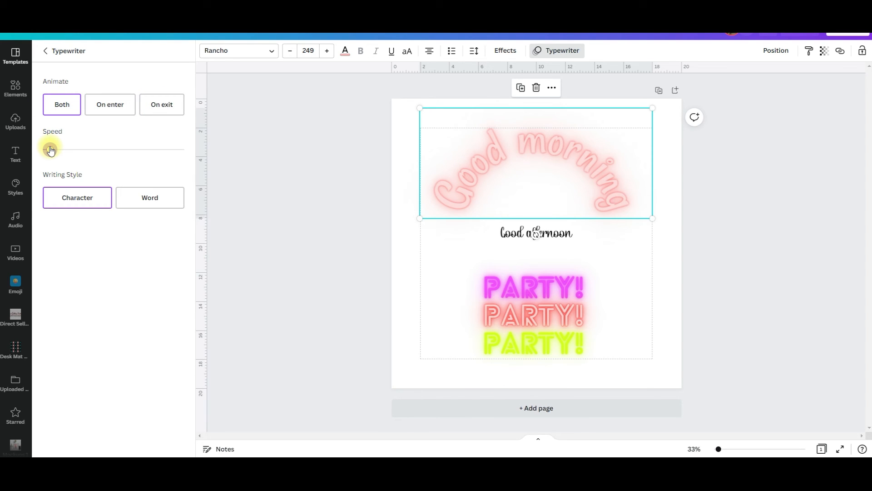
left_click_drag(50, 150, 103, 155)
left_click_drag(103, 155, 51, 153)
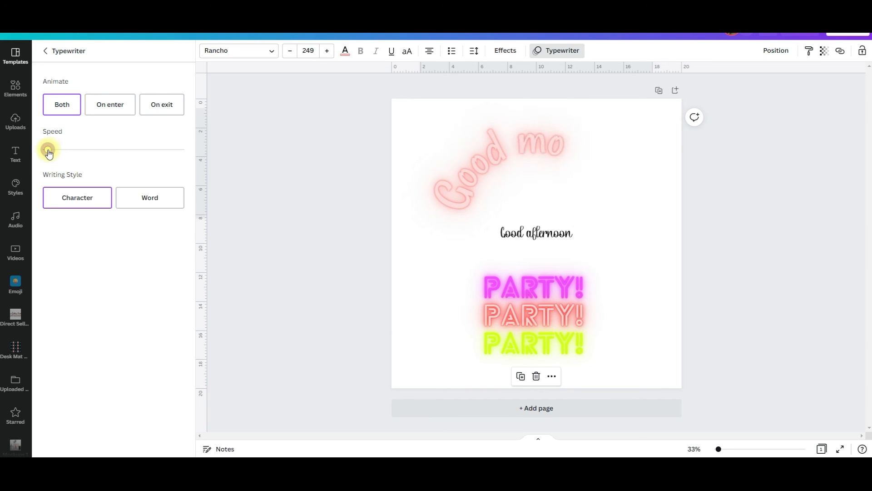
left_click_drag(49, 151, 109, 150)
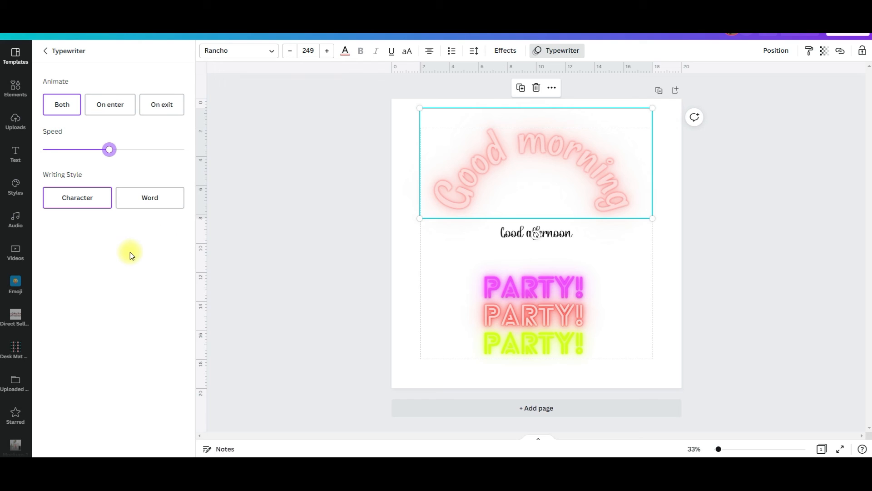
Compare the Character and Word writing styles of the Typewriter animation and set the style to Word
left_click(67, 198)
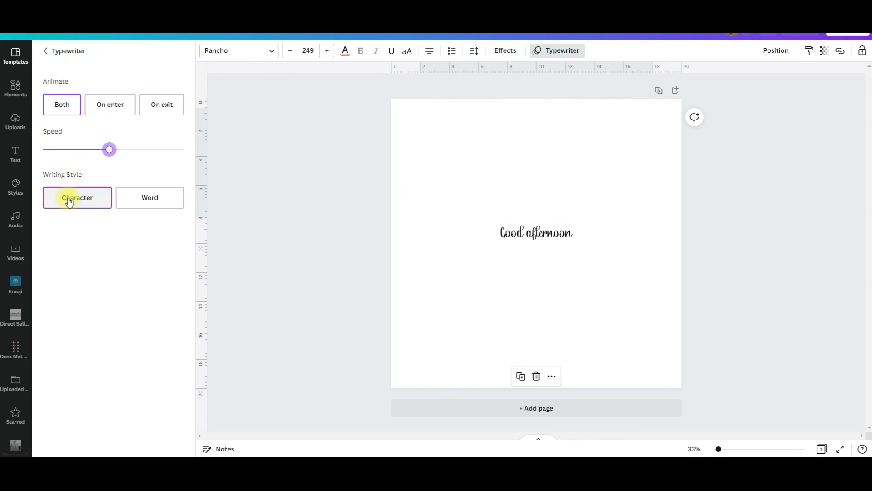
left_click(68, 199)
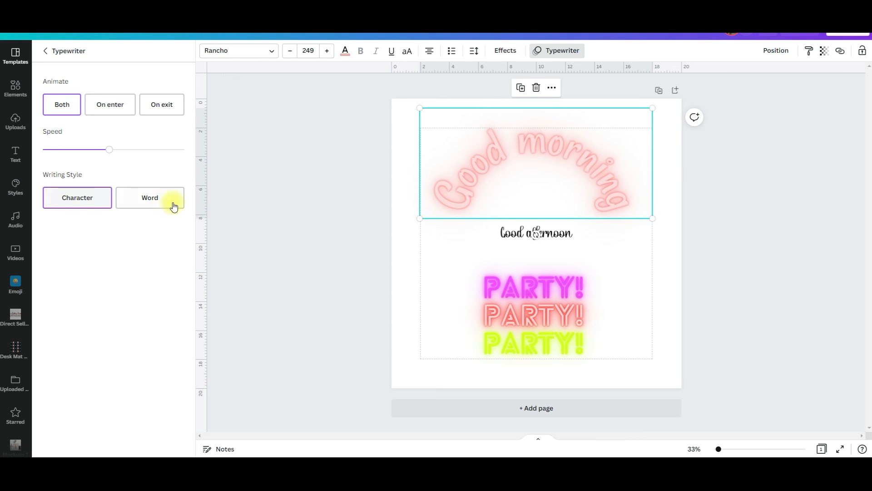
left_click(167, 202)
left_click(71, 195)
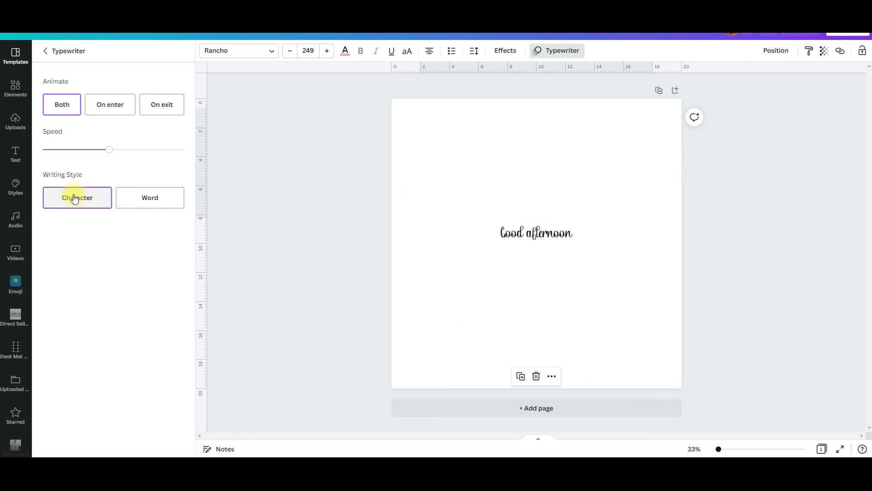
left_click(135, 196)
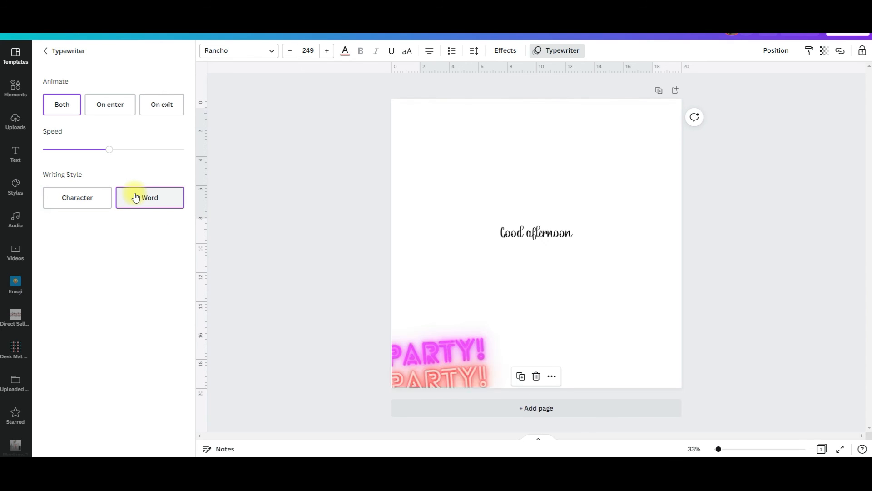
Apply the Shift slide animation to the curved Good morning text and lower its speed to near the minimum
left_click(107, 387)
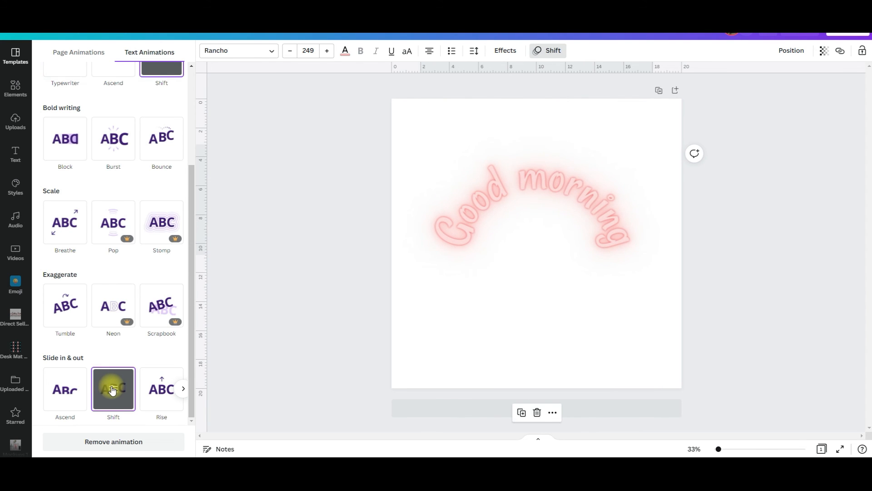
left_click(113, 390)
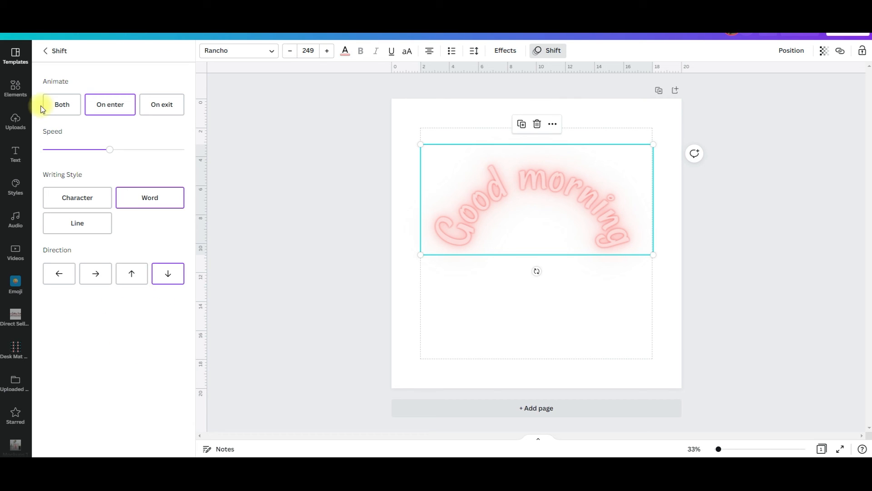
left_click(61, 107)
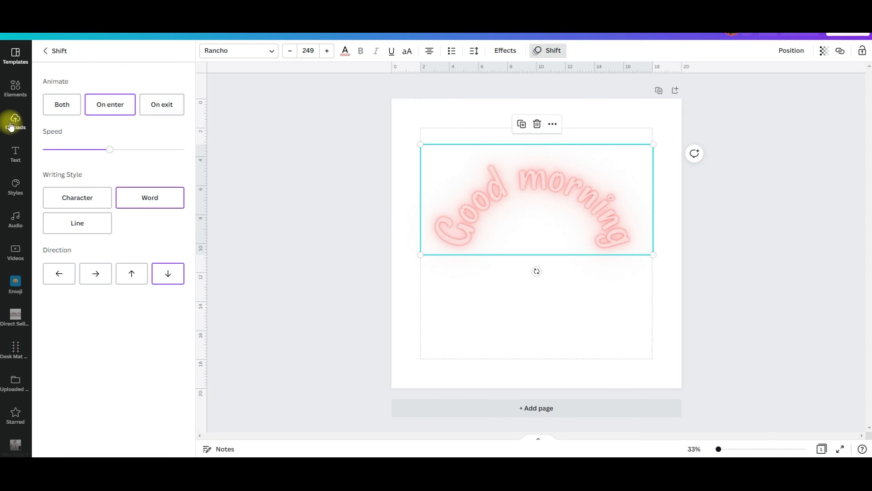
left_click_drag(109, 149, 52, 149)
left_click(89, 206)
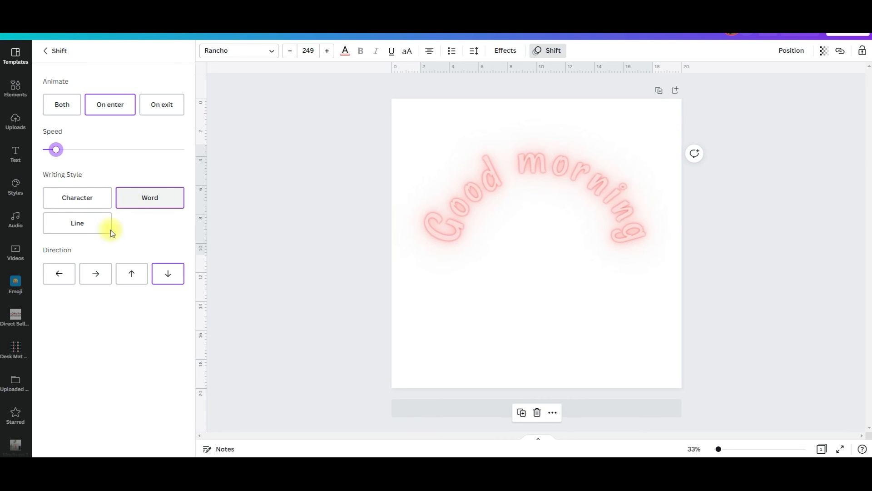
Try the left, right, up and down directions of the Shift animation, and remove the animation from the curved text
left_click(50, 276)
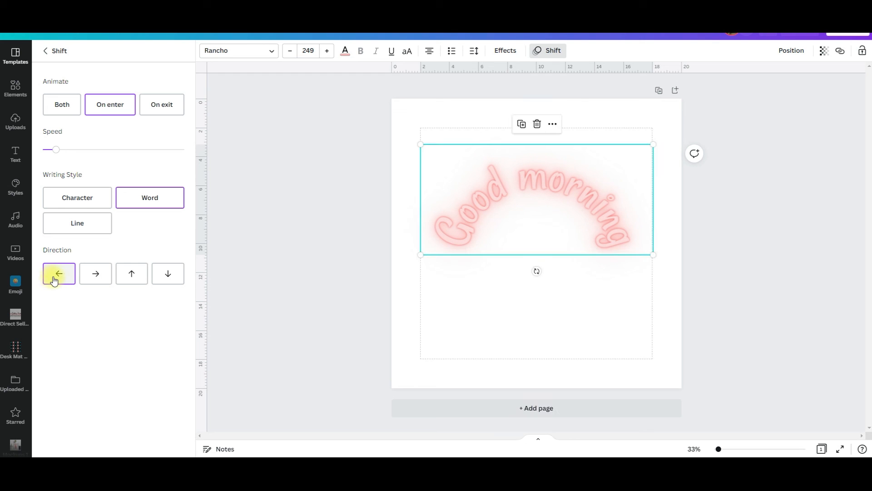
left_click(95, 274)
left_click(55, 275)
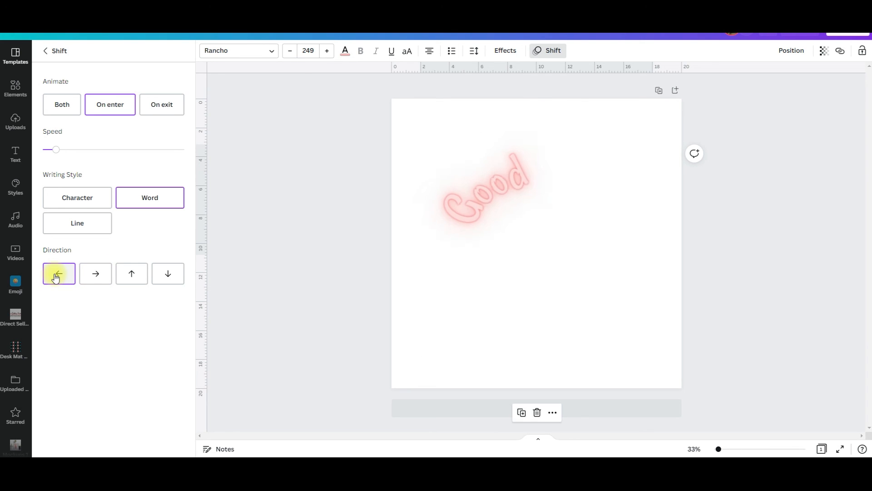
left_click(87, 275)
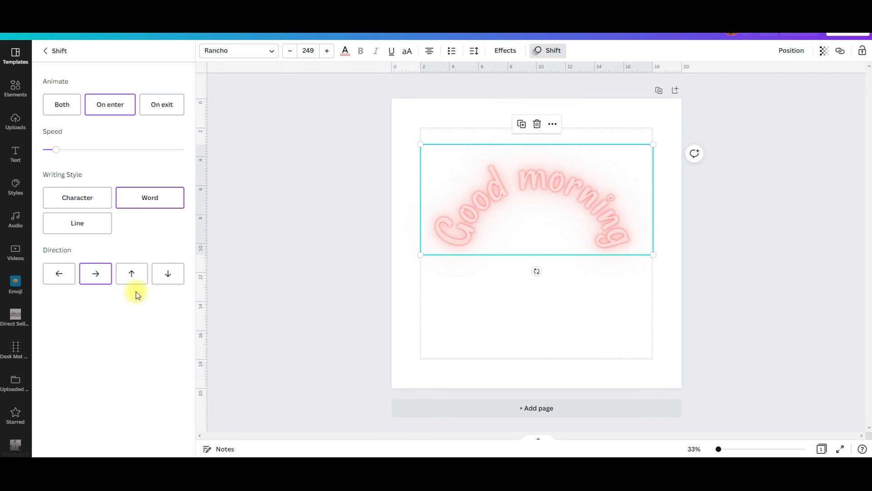
left_click(131, 274)
left_click(164, 274)
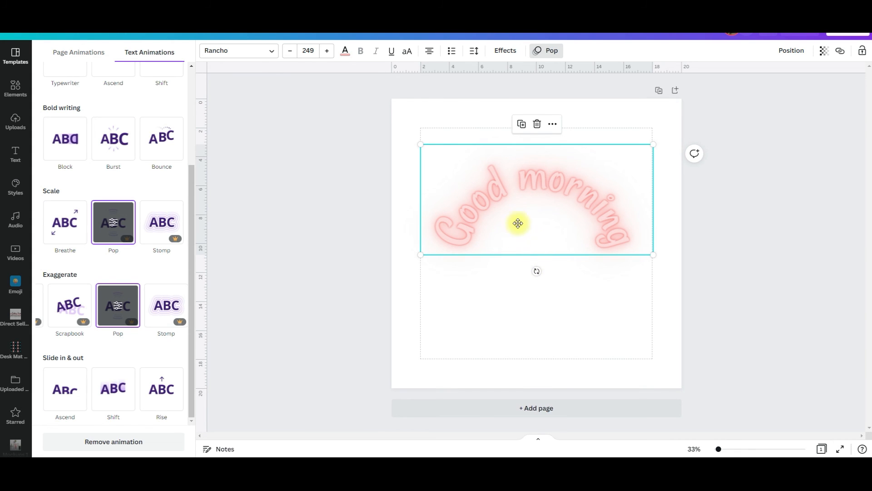
left_click(93, 443)
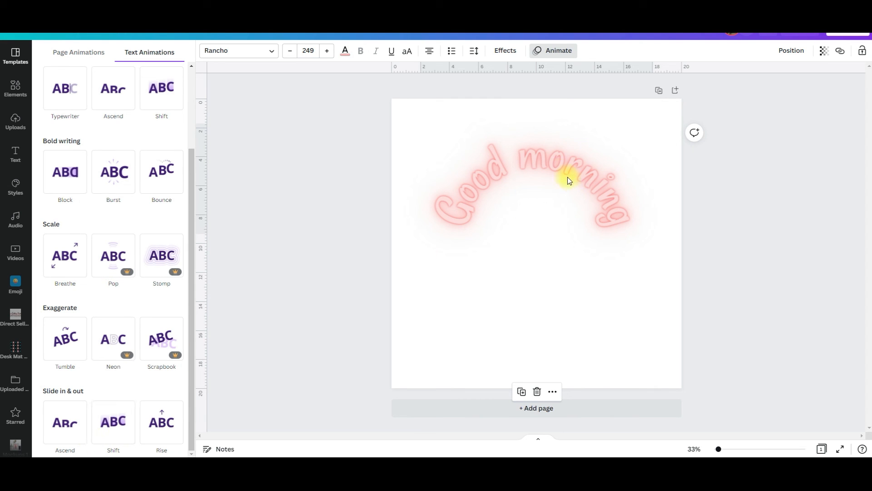